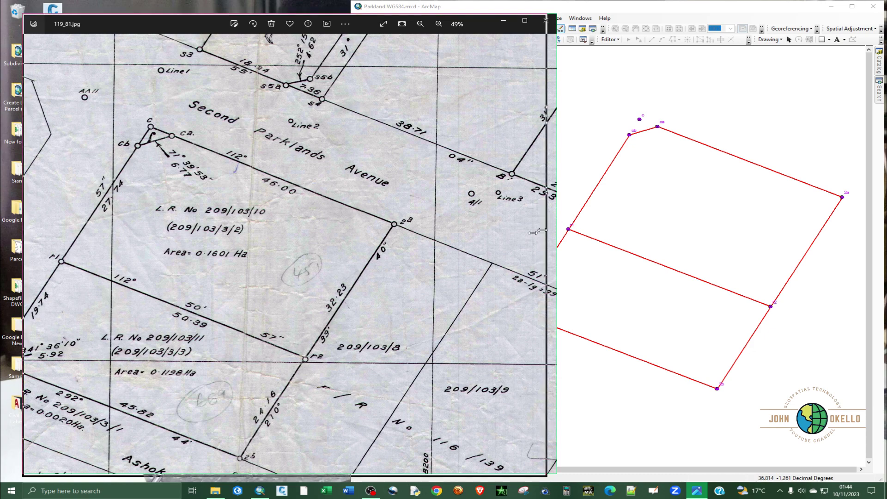
# Examine the scanned survey plan 119_81.jpg for the land reference numbers and areas of the two mapped parcels.
pyautogui.scroll(-2, 220, 105)
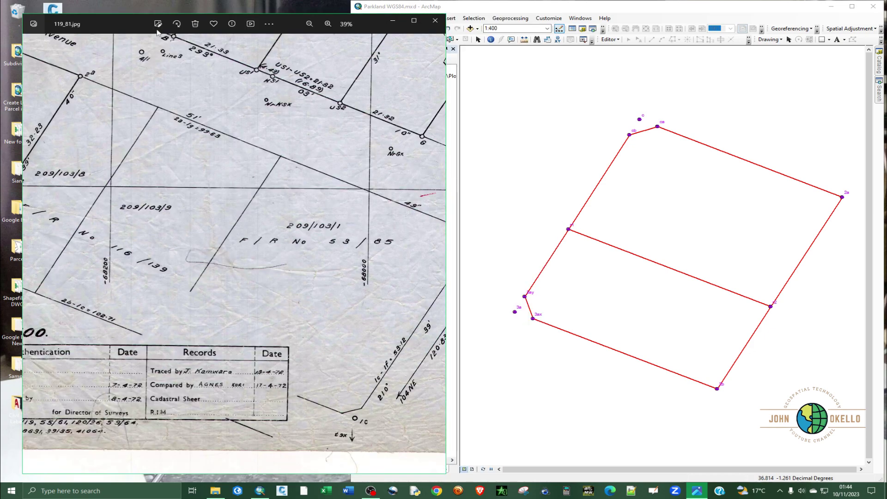
pyautogui.moveTo(132, 21); pyautogui.dragTo(112, 9)
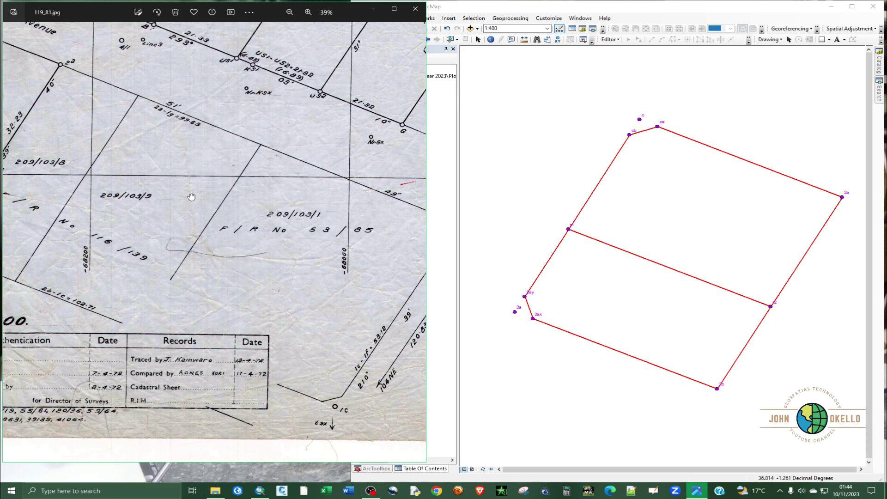
pyautogui.moveTo(201, 200); pyautogui.dragTo(329, 286)
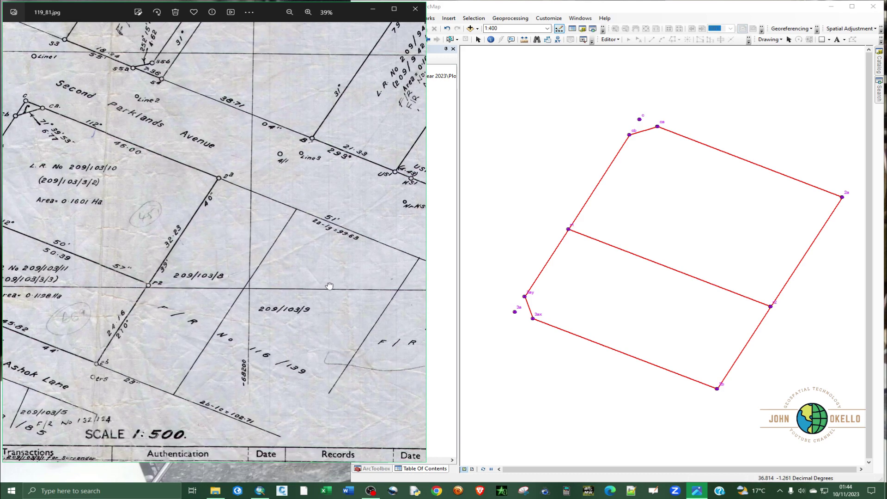
pyautogui.moveTo(192, 249); pyautogui.dragTo(244, 259)
pyautogui.moveTo(54, 277); pyautogui.dragTo(140, 308)
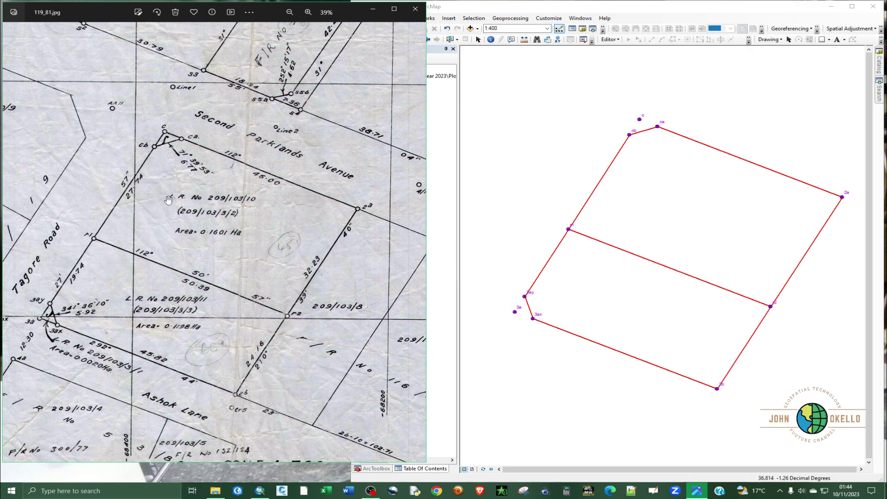
pyautogui.scroll(2, 181, 198)
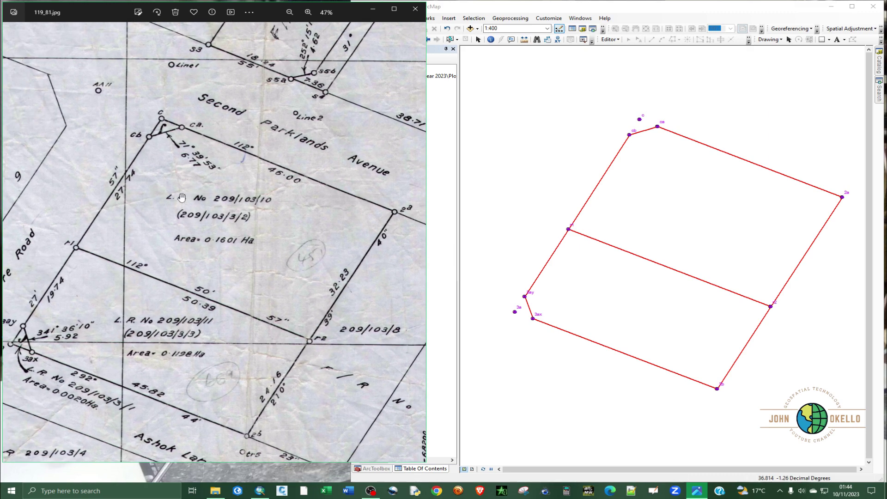
pyautogui.scroll(1, 170, 350)
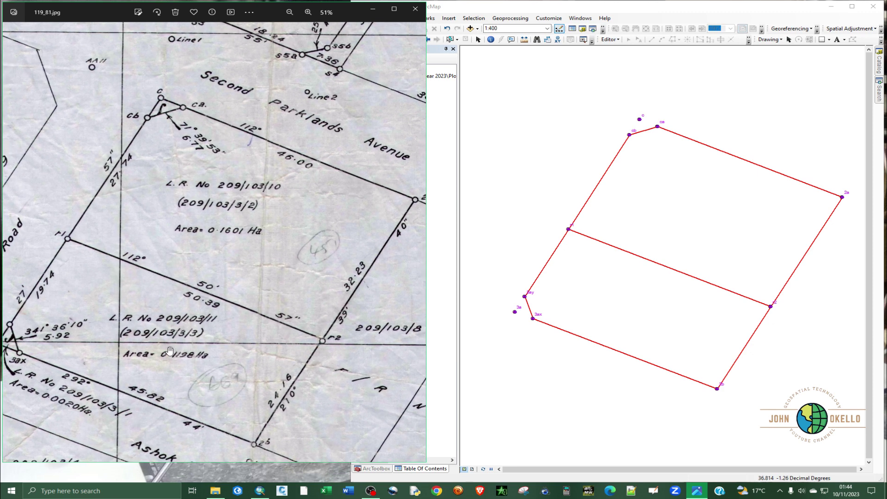
pyautogui.click(373, 10)
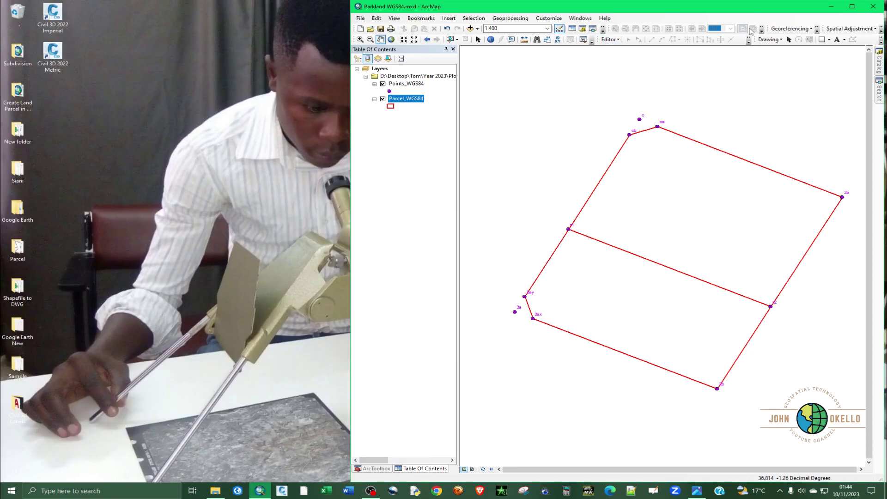
# Maximize the map window, centre the parcels in the view and open the attribute table of the Parcel_WGS84 layer.
pyautogui.click(853, 6)
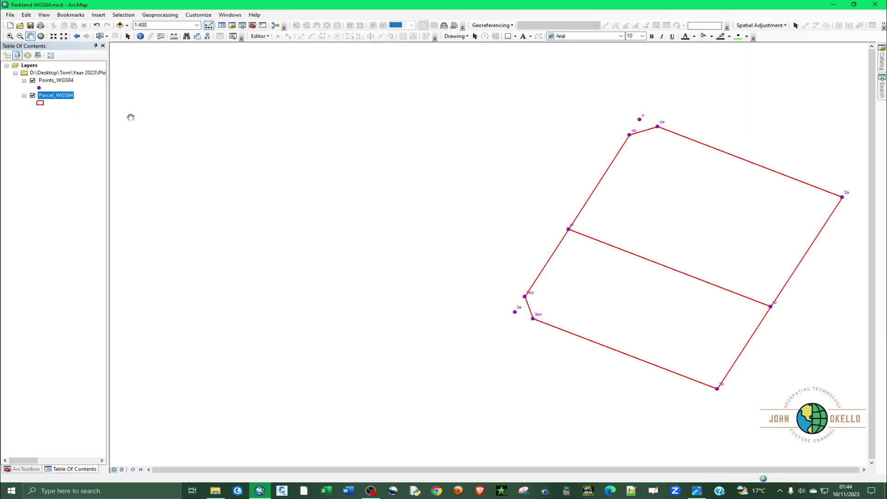
pyautogui.moveTo(640, 245); pyautogui.dragTo(509, 227)
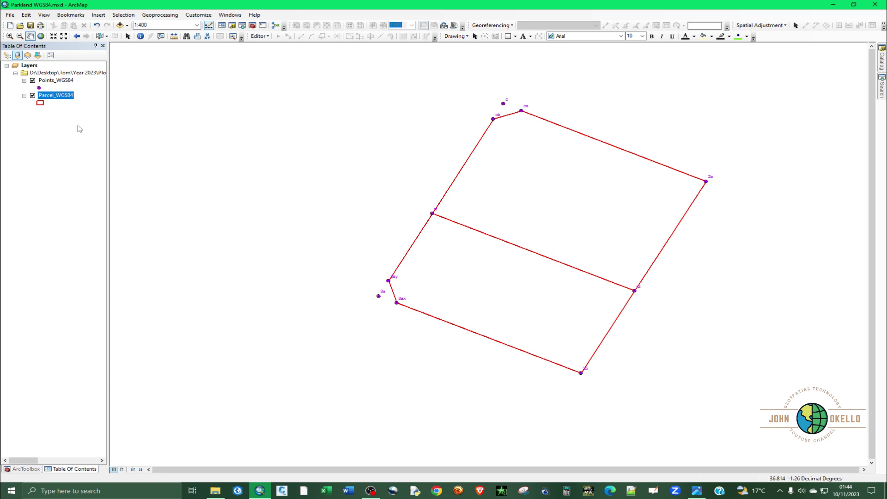
pyautogui.rightClick(54, 95)
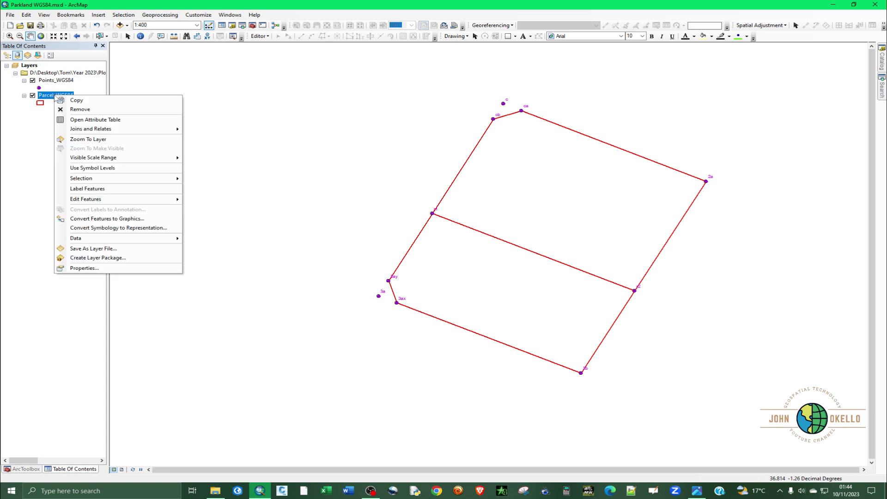
pyautogui.click(82, 121)
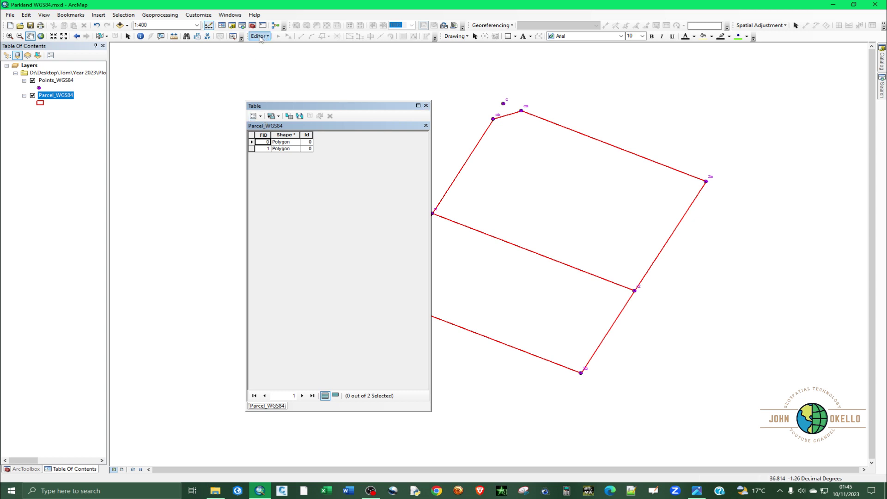
# Add a text field called Name with a length of 50 to the Parcel_WGS84 attribute table.
pyautogui.click(261, 117)
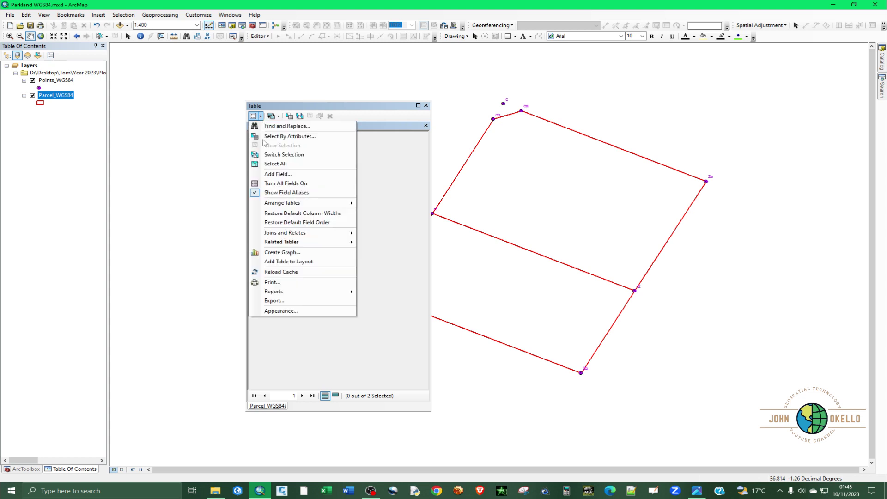
pyautogui.click(278, 176)
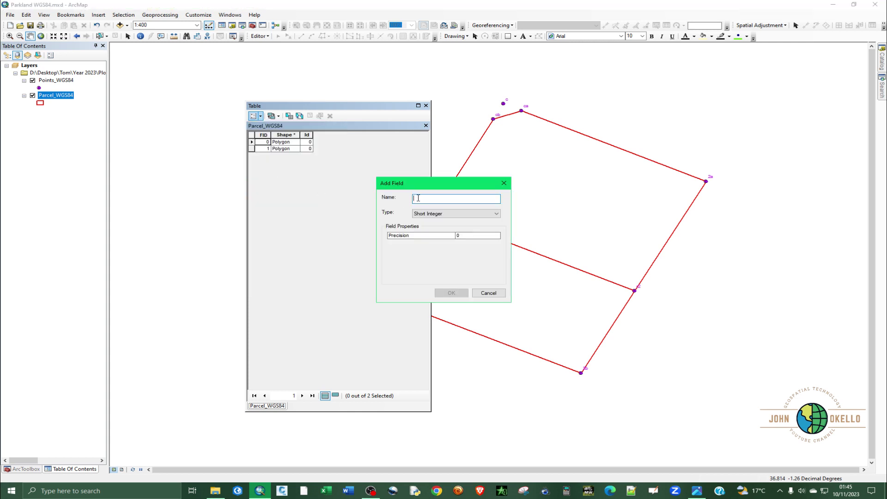
pyautogui.write('Name')
pyautogui.click(444, 214)
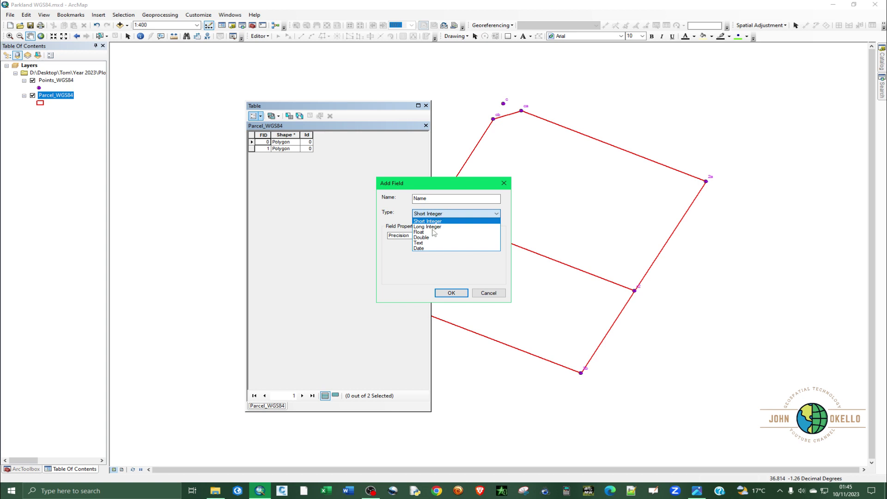
pyautogui.click(428, 243)
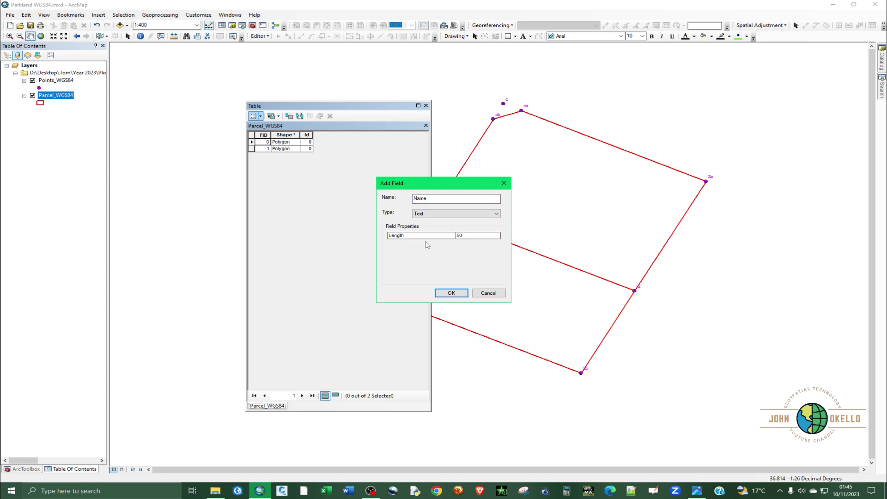
pyautogui.click(475, 236)
pyautogui.click(452, 293)
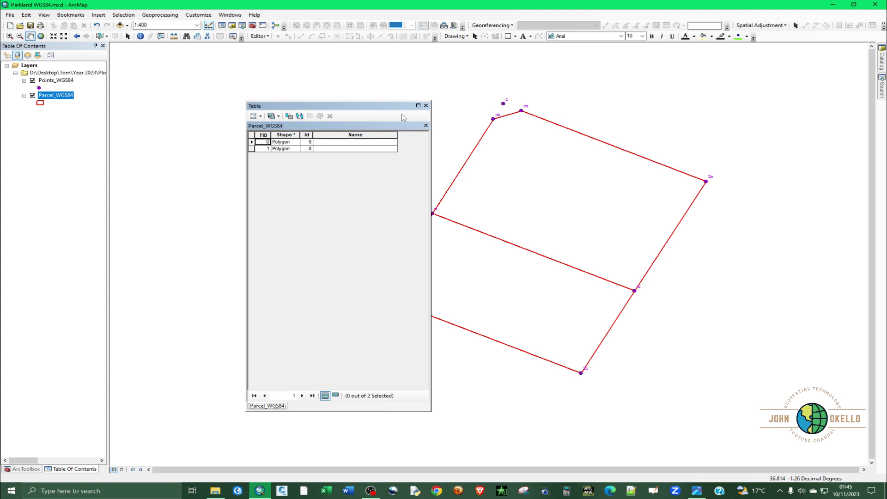
# Arrange the survey plan image beside the reduced map window, with the attribute table moved clear of the parcels' western part.
pyautogui.click(854, 5)
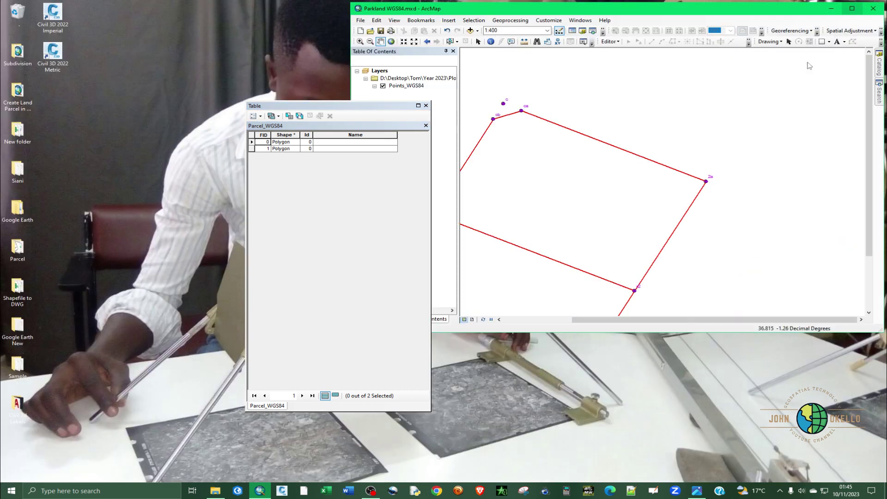
pyautogui.moveTo(659, 331); pyautogui.dragTo(659, 483)
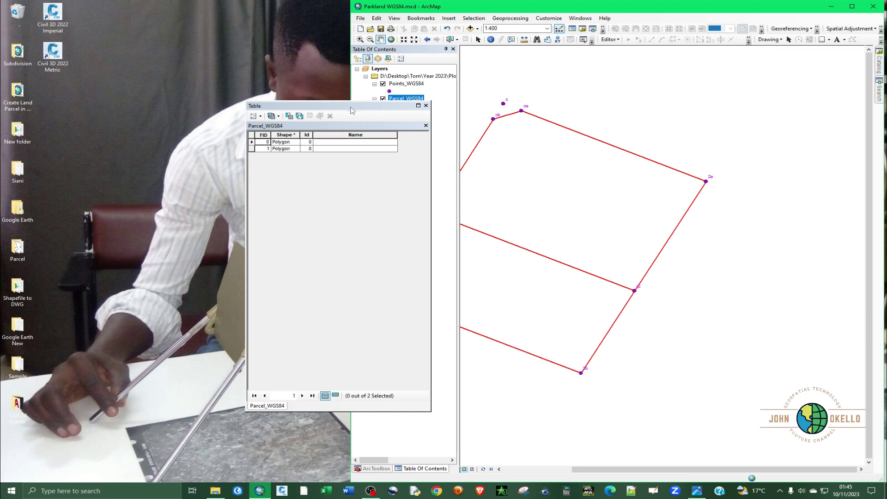
pyautogui.moveTo(351, 107); pyautogui.dragTo(772, 115)
pyautogui.click(695, 491)
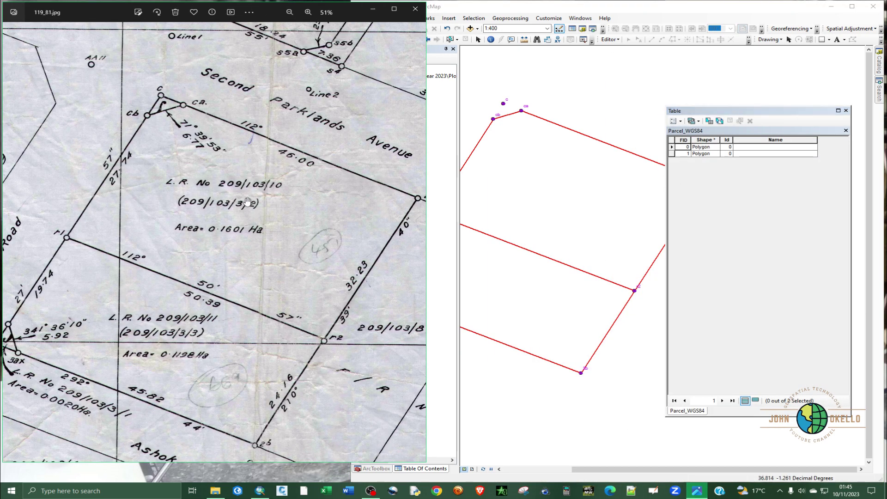
pyautogui.scroll(2, 240, 204)
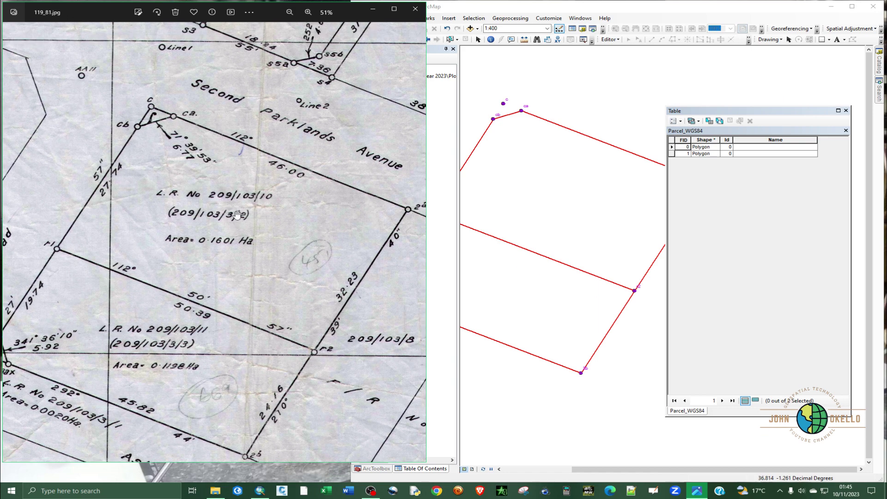
pyautogui.scroll(-1, 236, 213)
pyautogui.click(511, 275)
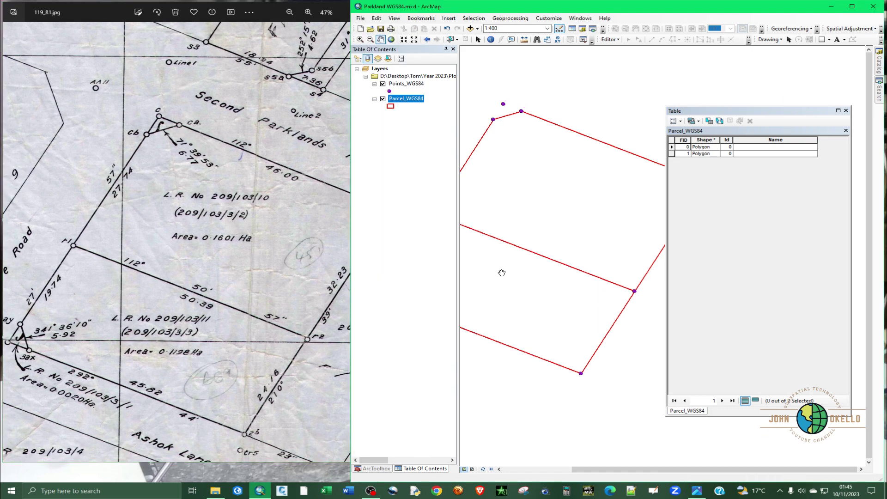
pyautogui.moveTo(511, 275); pyautogui.dragTo(570, 289)
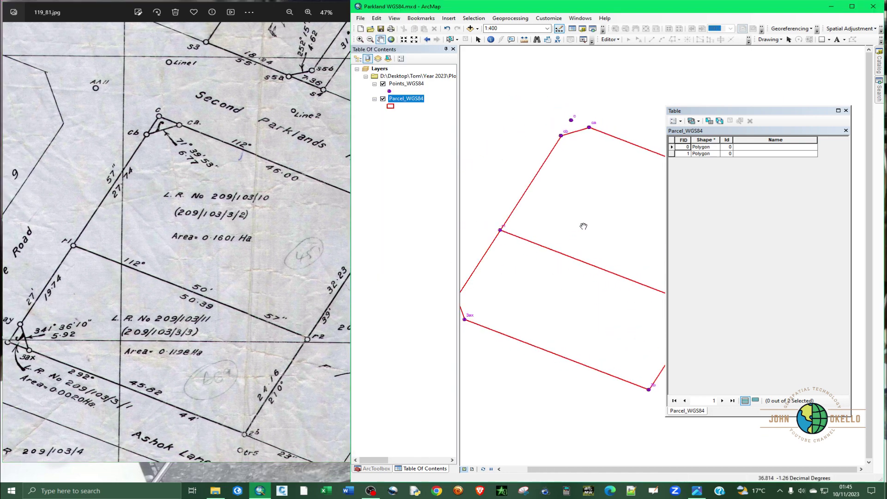
pyautogui.moveTo(786, 114); pyautogui.dragTo(793, 94)
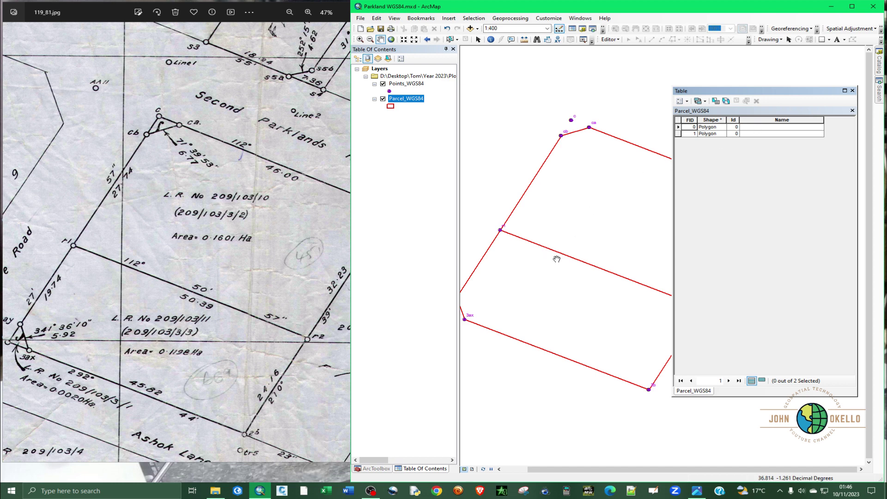
# Start an edit session and set the Name of the northern parcel (FID 0) to "L.R. No. 209/103/10".
pyautogui.click(609, 39)
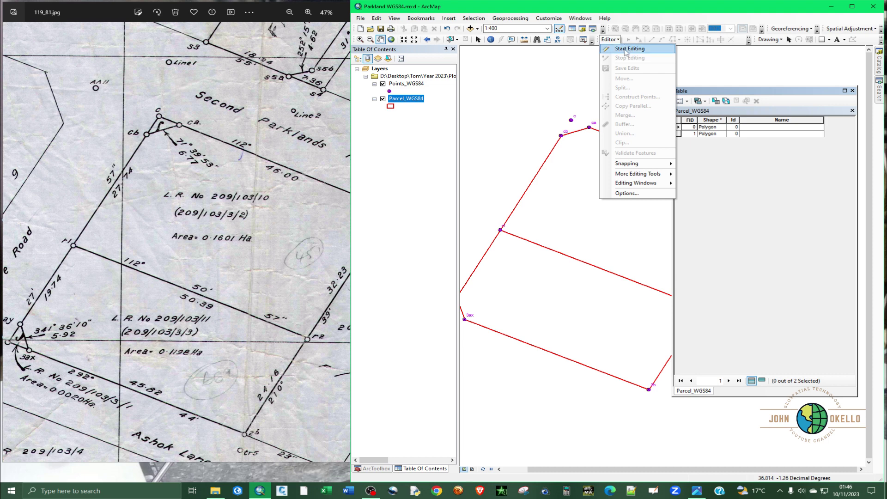
pyautogui.click(622, 49)
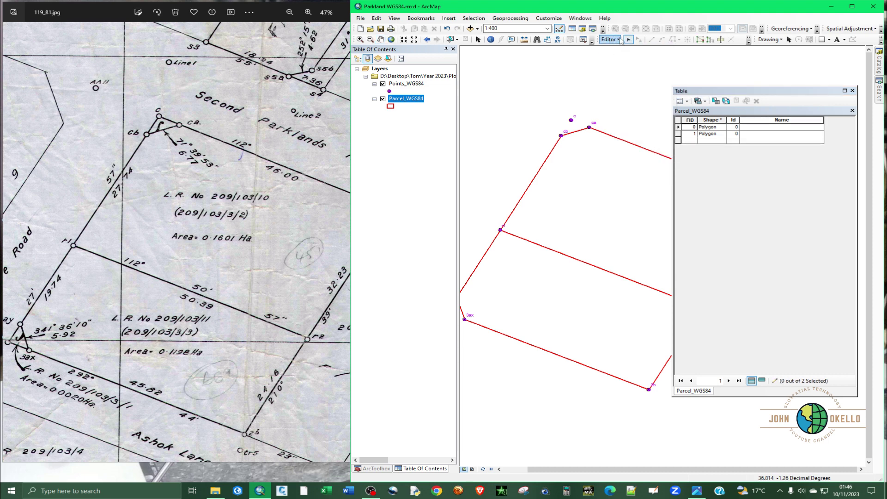
pyautogui.click(678, 128)
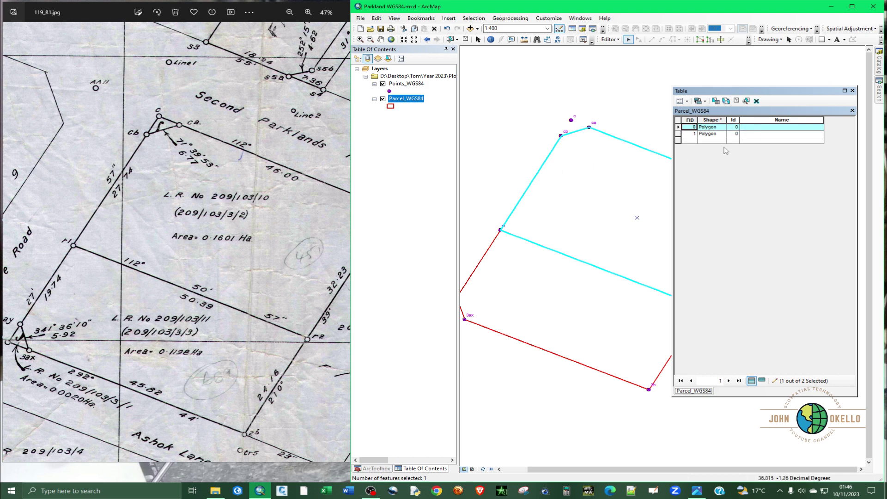
pyautogui.click(758, 127)
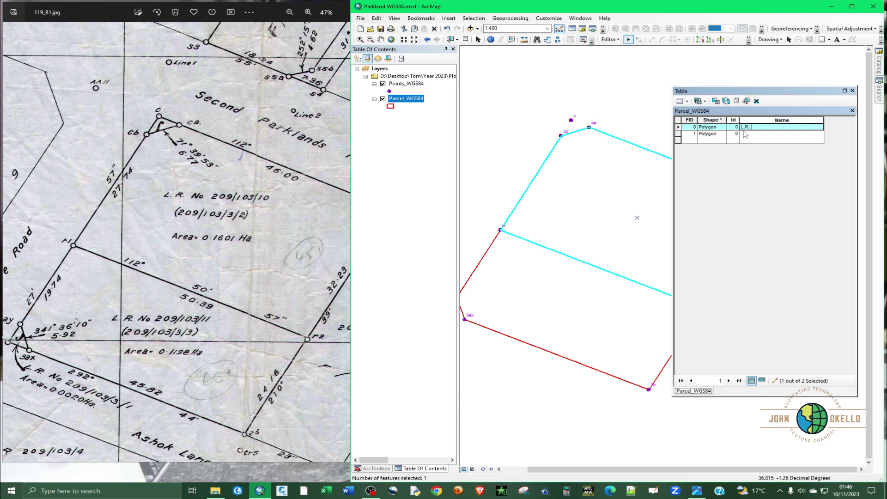
pyautogui.write('o. 209/103/10')
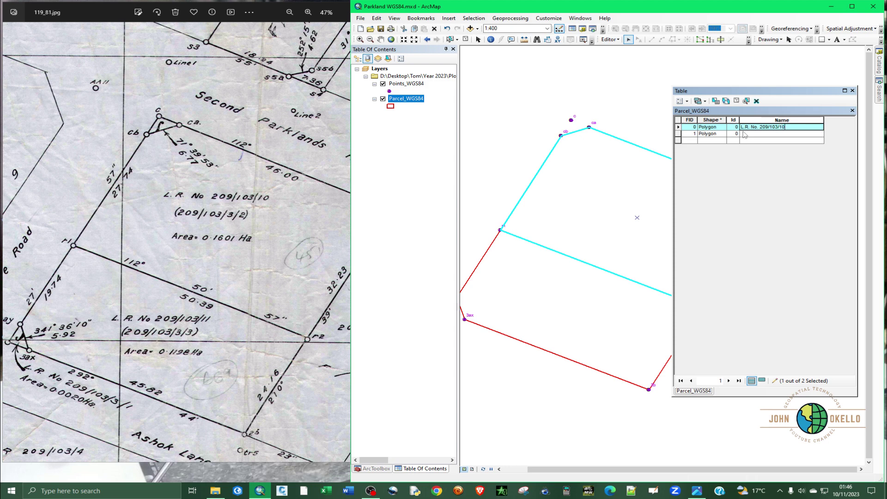
# Reuse the northern parcel's name for the southern parcel (FID 1), changing it to "L.R. No. 209/103/11".
pyautogui.click(678, 134)
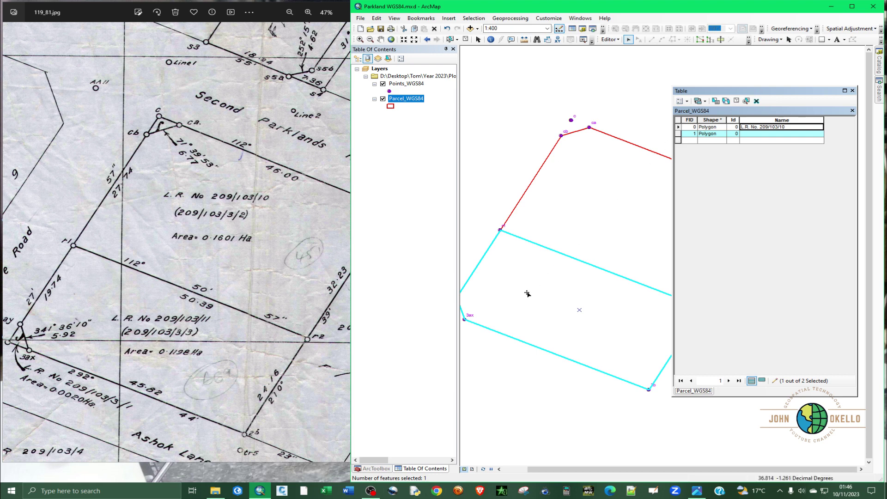
pyautogui.click(756, 134)
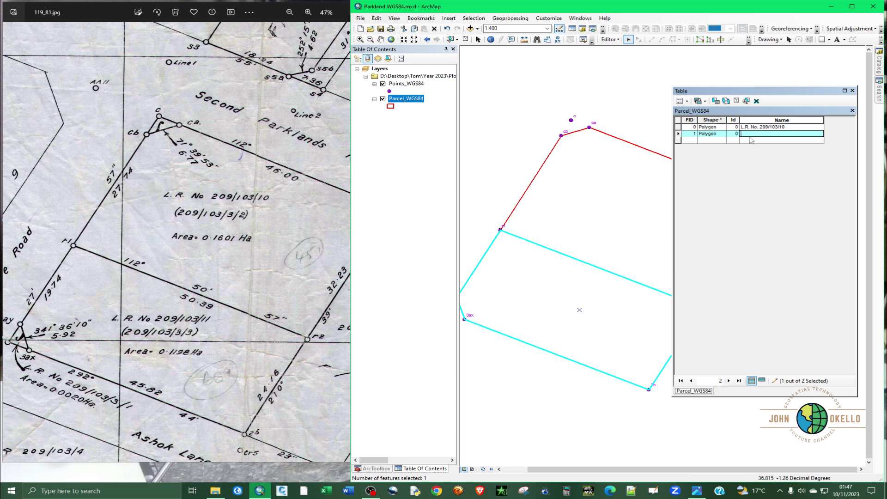
pyautogui.click(794, 127)
pyautogui.hotkey('ctrl', 'c')
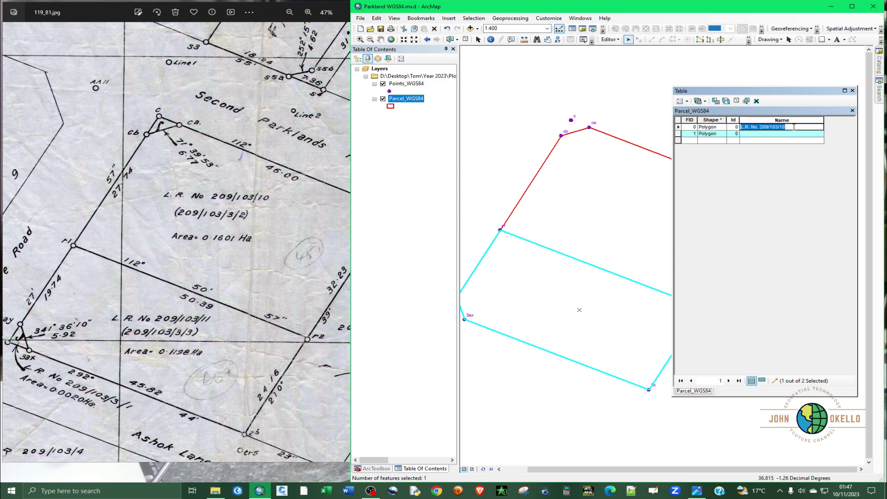
pyautogui.click(765, 134)
pyautogui.hotkey('ctrl', 'v')
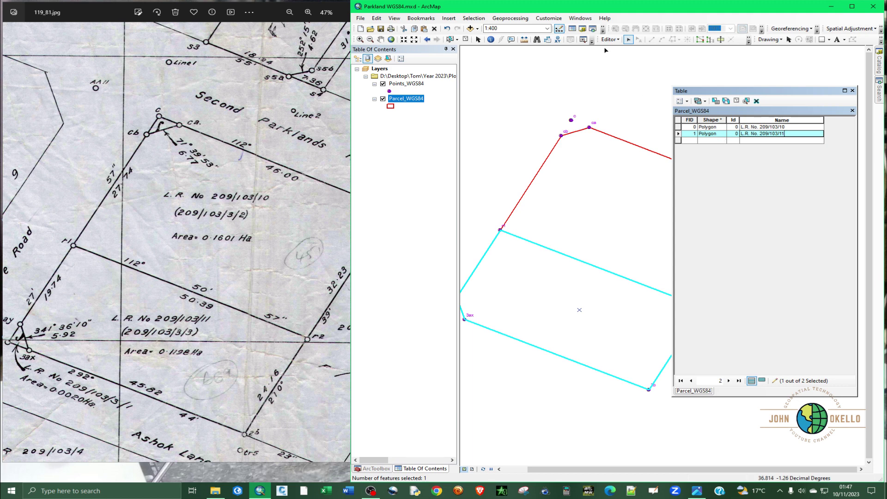
# Save the attribute edits and stop the edit session.
pyautogui.click(619, 40)
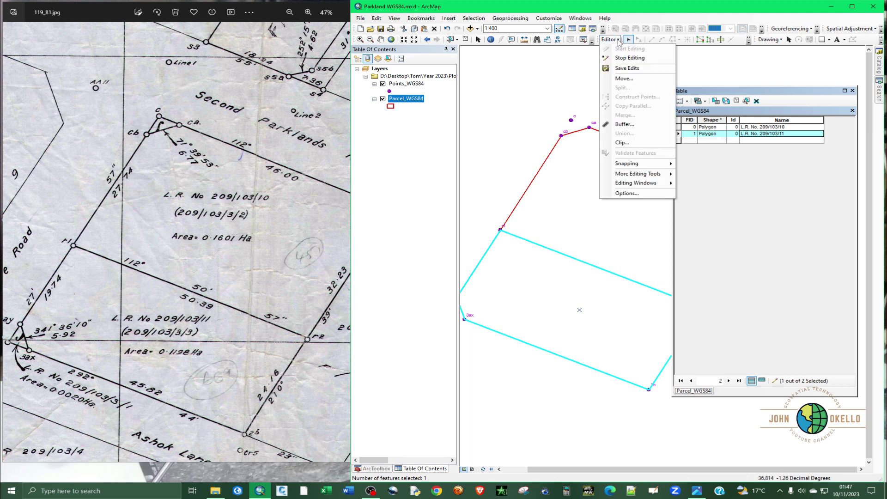
pyautogui.click(623, 68)
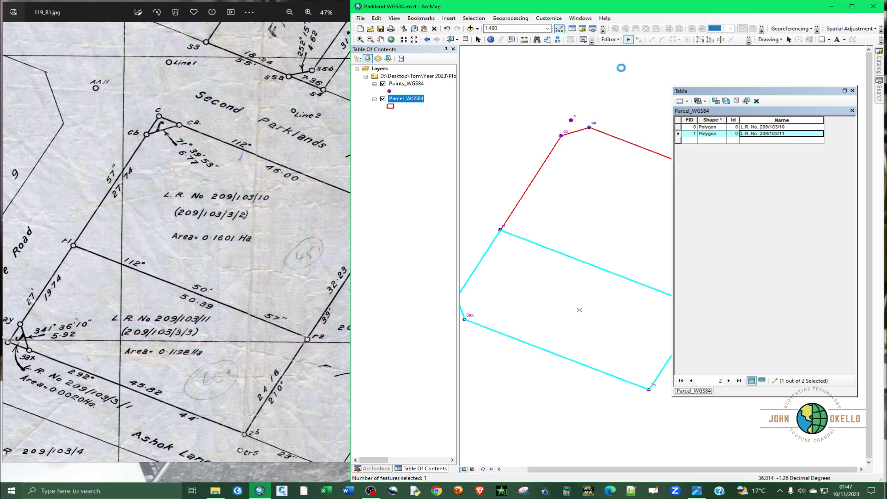
pyautogui.click(618, 40)
pyautogui.click(636, 58)
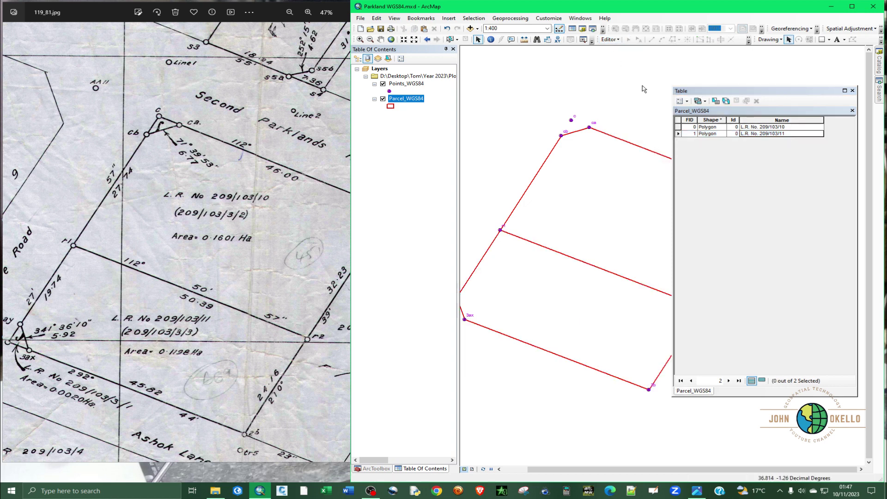
# Maximize the map window and review the parcel names in the reopened Parcel_WGS84 attribute table, closing it when done.
pyautogui.click(854, 91)
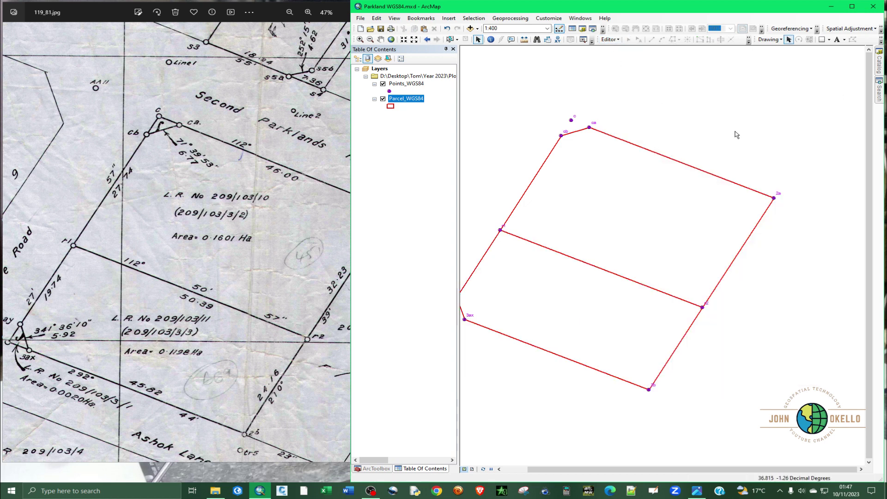
pyautogui.click(852, 6)
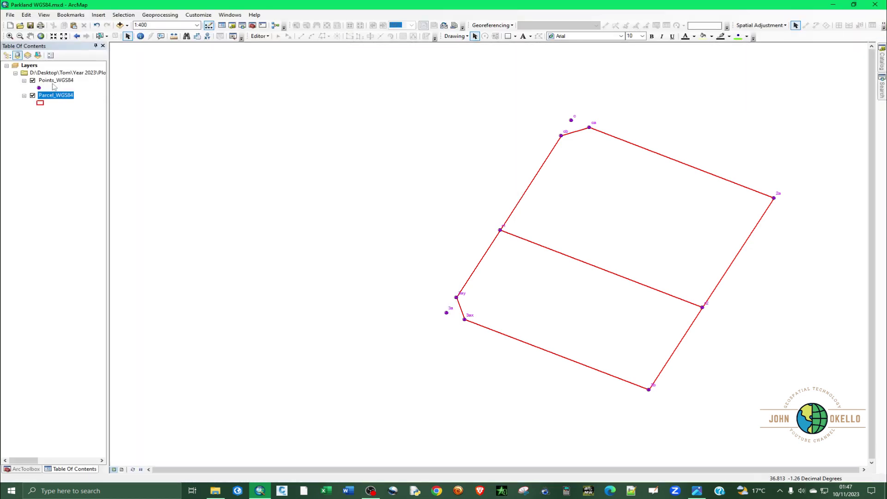
pyautogui.rightClick(48, 98)
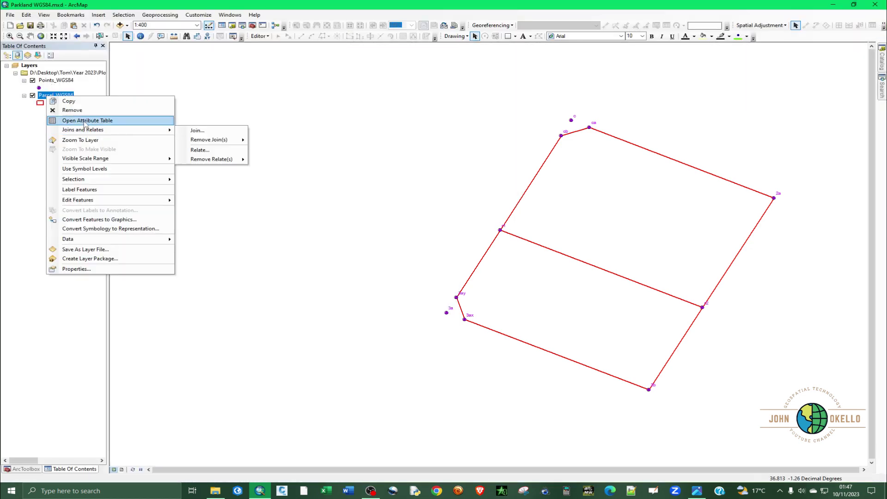
pyautogui.click(92, 121)
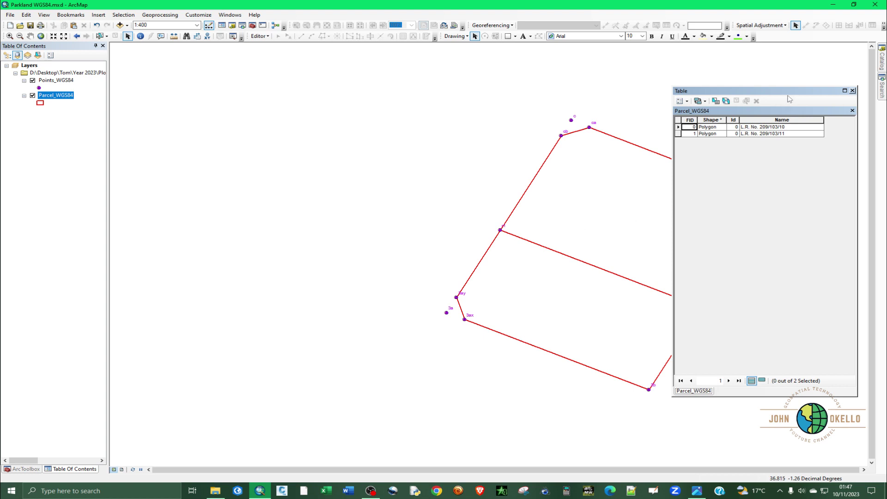
pyautogui.moveTo(790, 91); pyautogui.dragTo(323, 71)
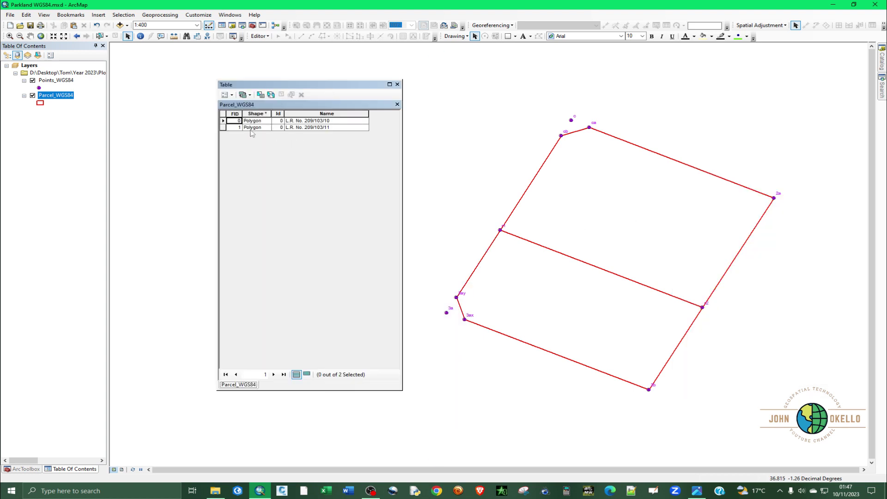
pyautogui.click(397, 84)
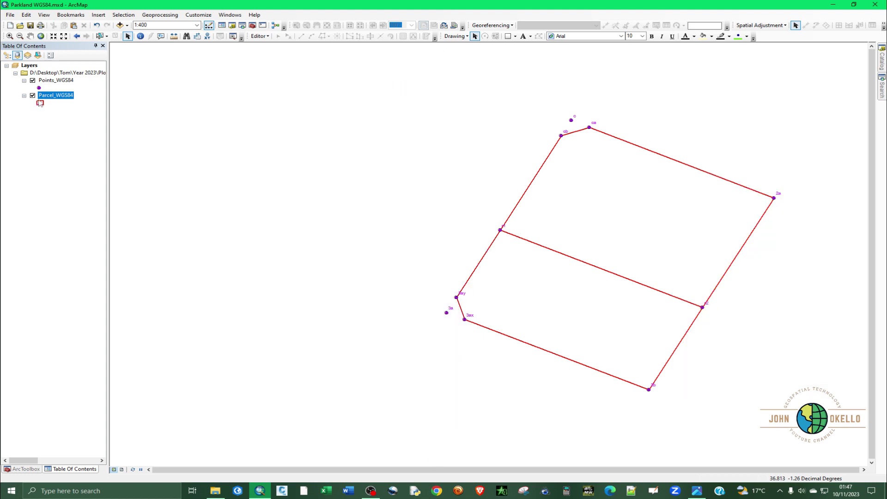
# Turn on labels for the Parcel_WGS84 layer, using Name as the label field.
pyautogui.rightClick(44, 96)
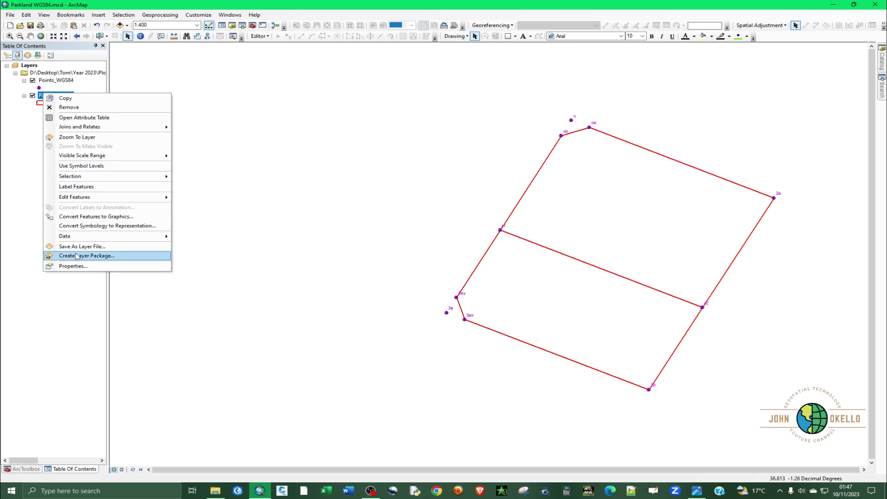
pyautogui.click(76, 268)
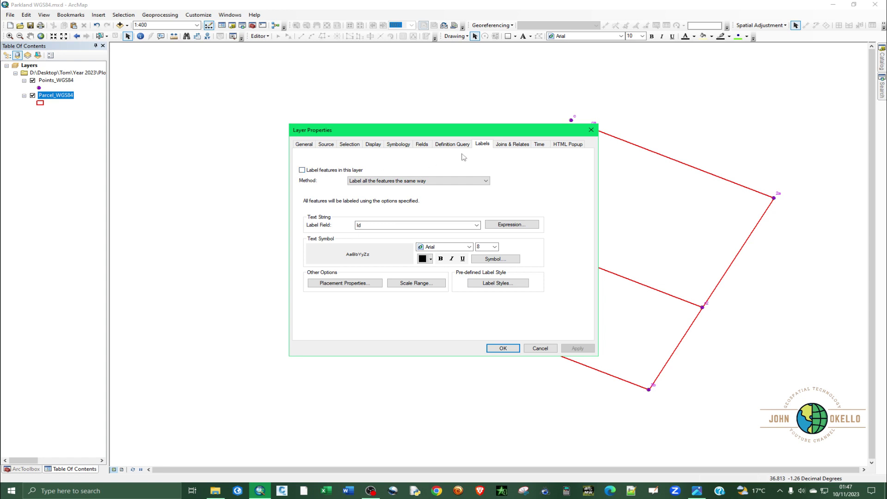
pyautogui.click(340, 171)
pyautogui.click(380, 230)
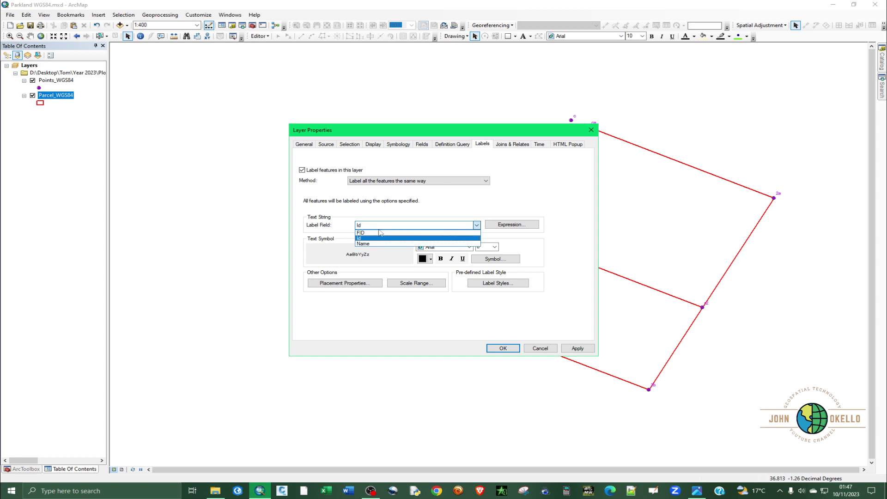
pyautogui.click(370, 246)
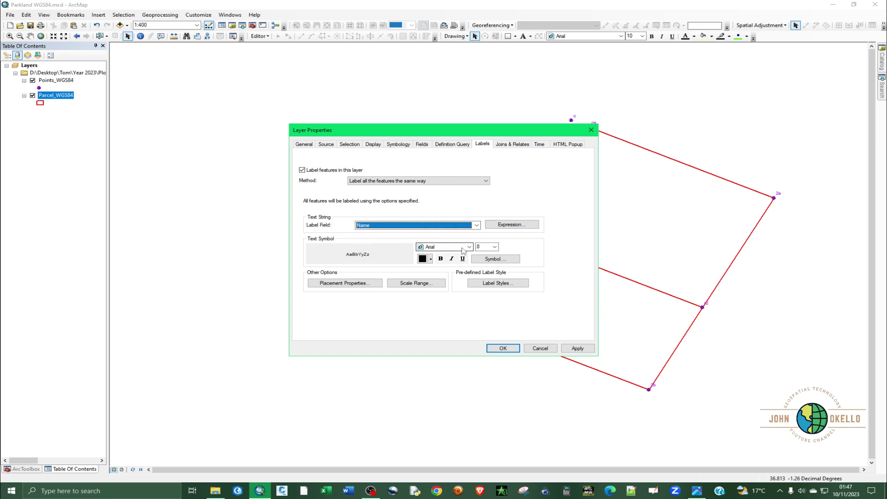
# Format the parcel labels as size 10, red and bold, and apply the label settings.
pyautogui.click(484, 248)
pyautogui.click(495, 247)
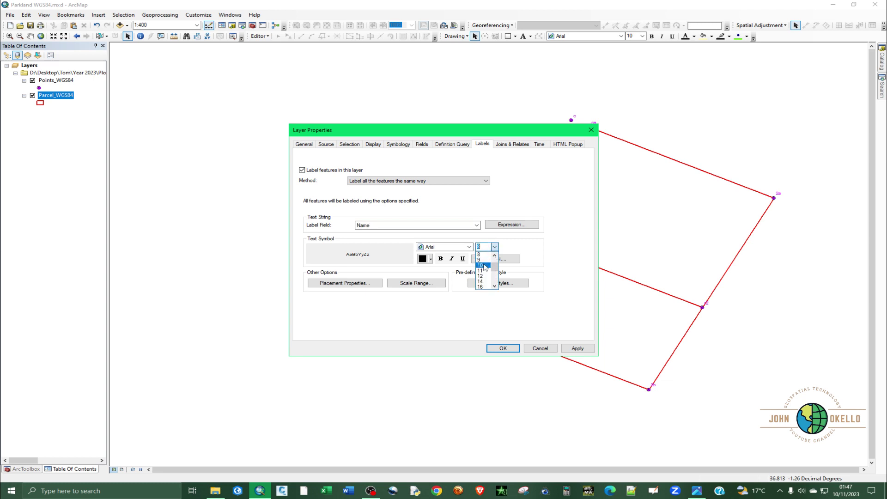
pyautogui.click(484, 268)
pyautogui.click(421, 259)
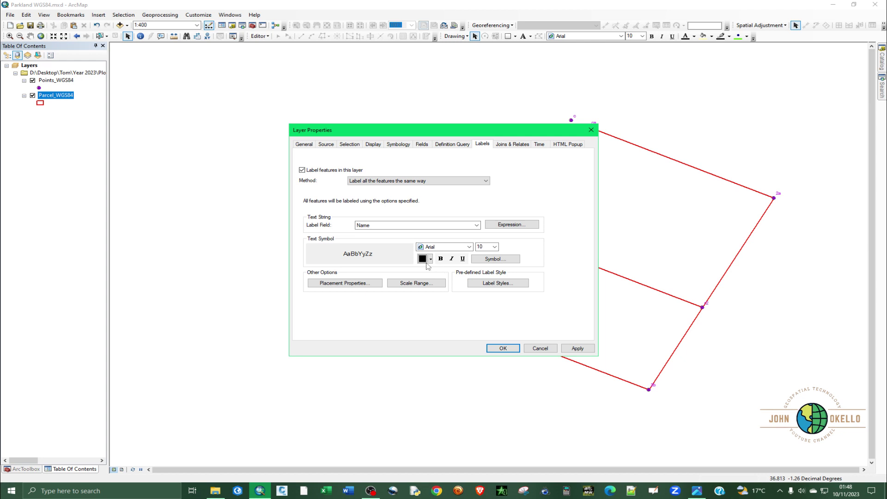
pyautogui.click(430, 259)
pyautogui.click(432, 296)
pyautogui.click(440, 258)
pyautogui.click(573, 349)
pyautogui.click(505, 350)
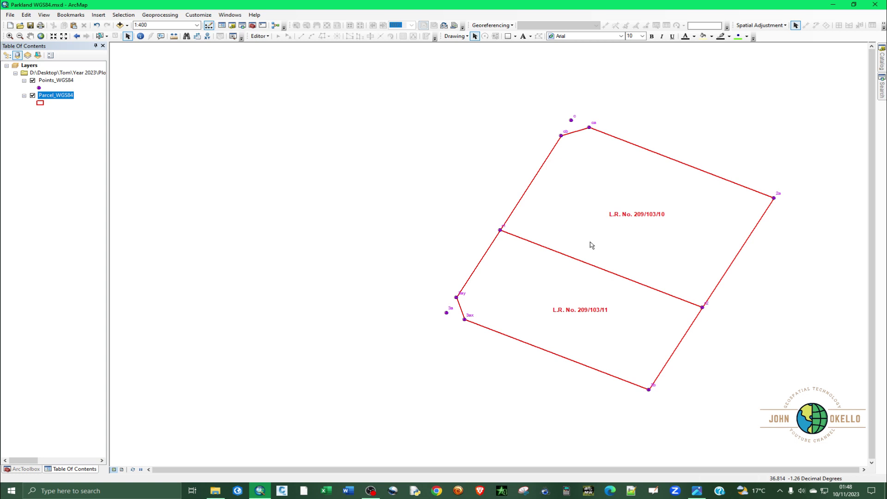
# Examine the Parcel_WGS84 layer's data source and coordinate system in its properties.
pyautogui.click(253, 25)
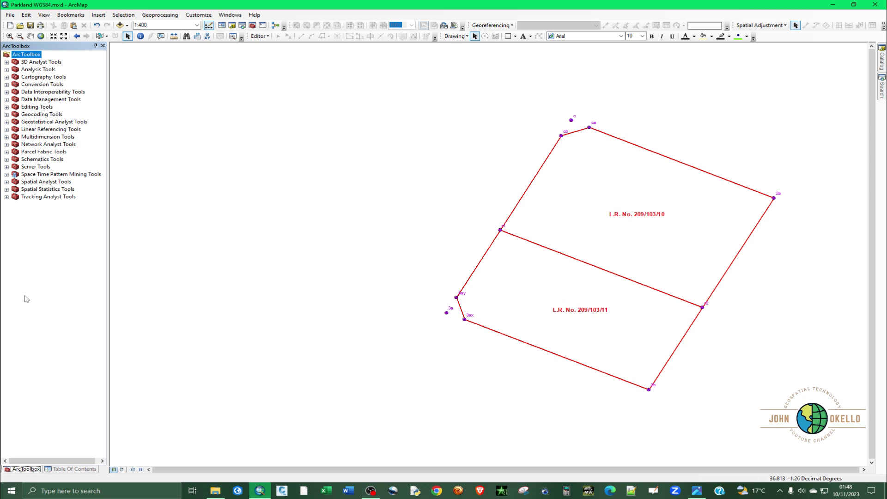
pyautogui.click(61, 469)
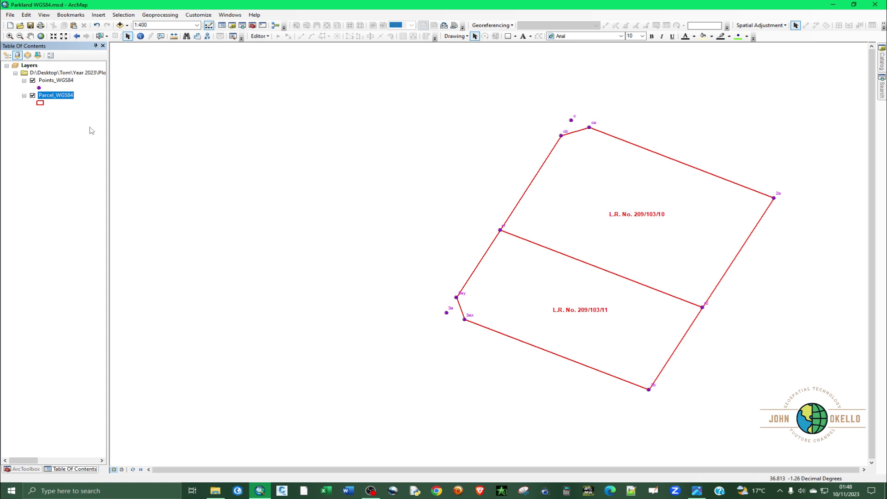
pyautogui.rightClick(62, 97)
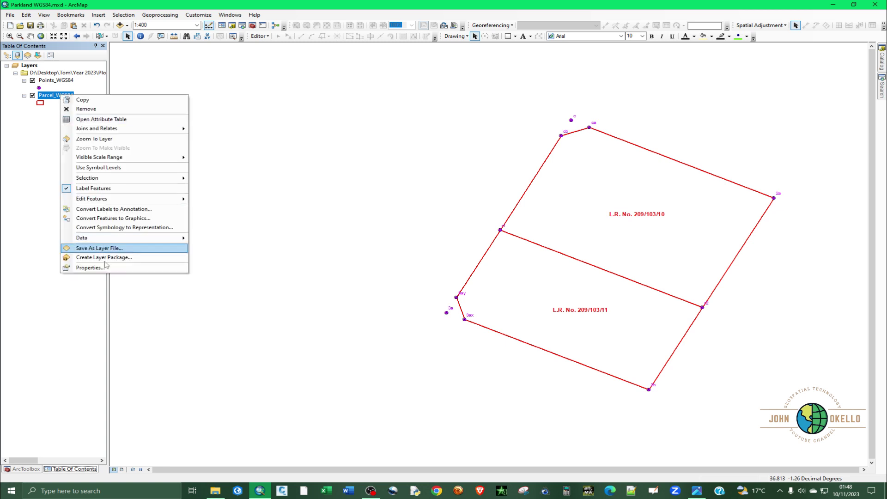
pyautogui.click(79, 268)
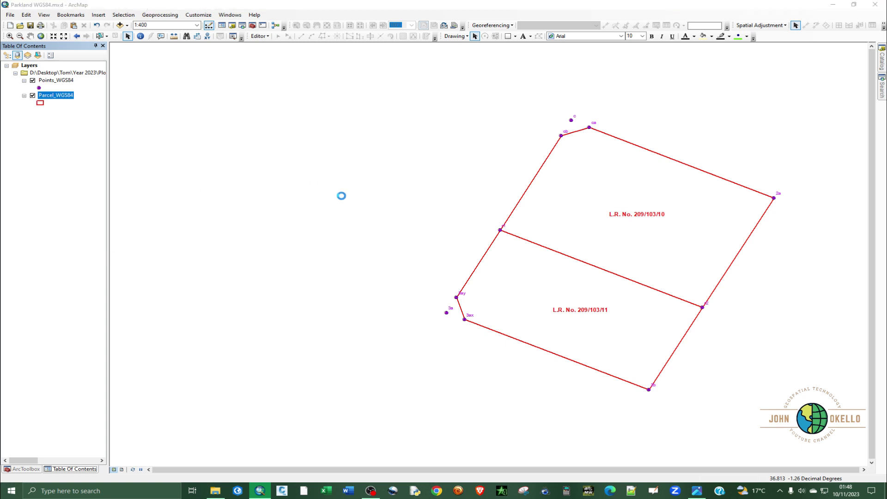
pyautogui.click(326, 144)
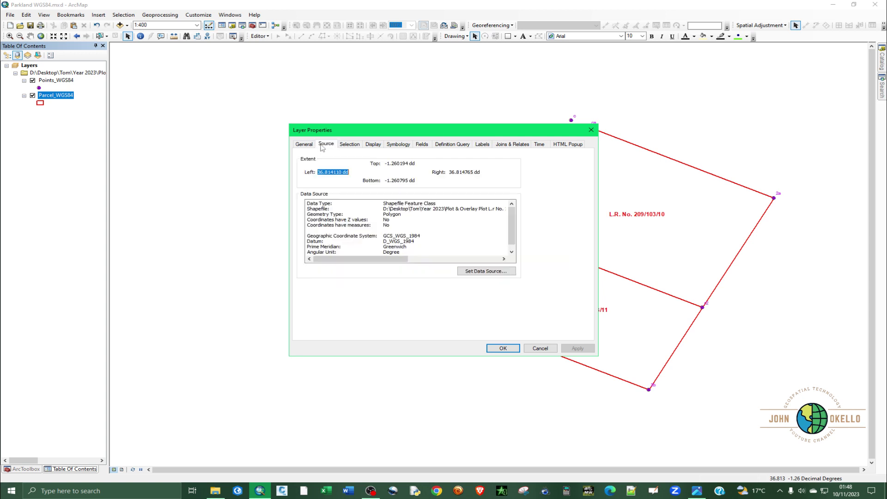
pyautogui.scroll(-1, 401, 244)
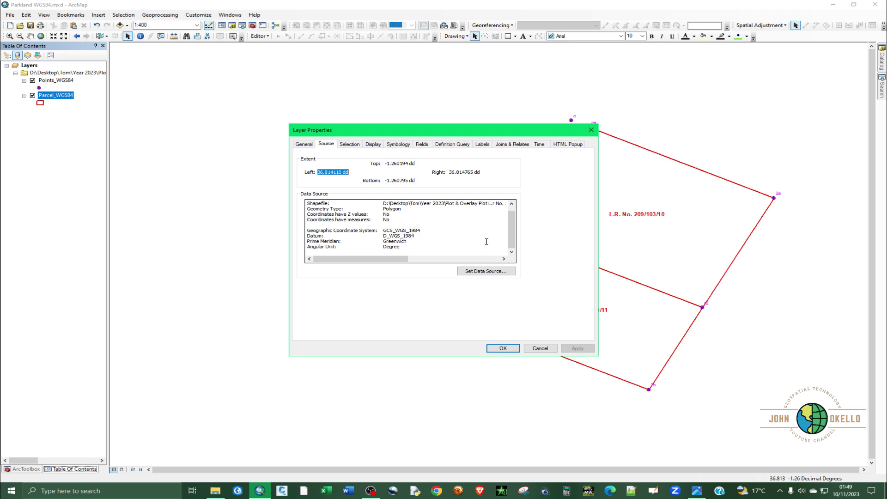
pyautogui.click(593, 130)
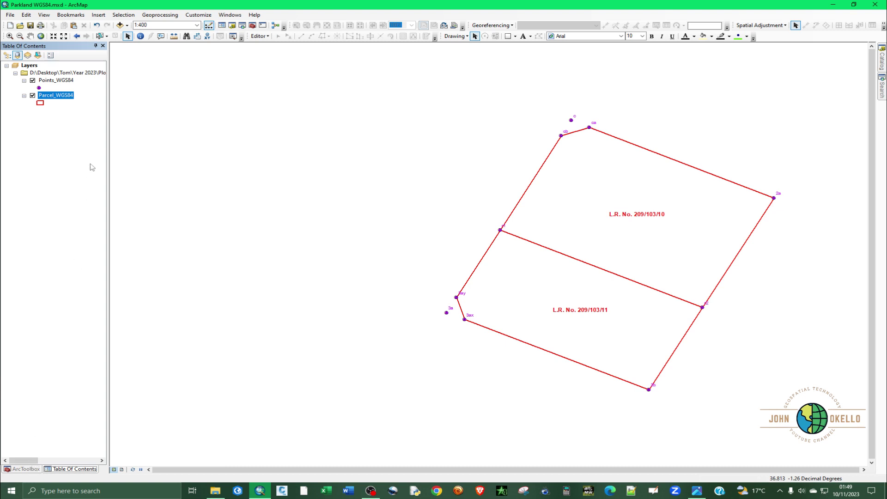
# Open the Map To KML conversion tool from ArcToolbox.
pyautogui.click(27, 469)
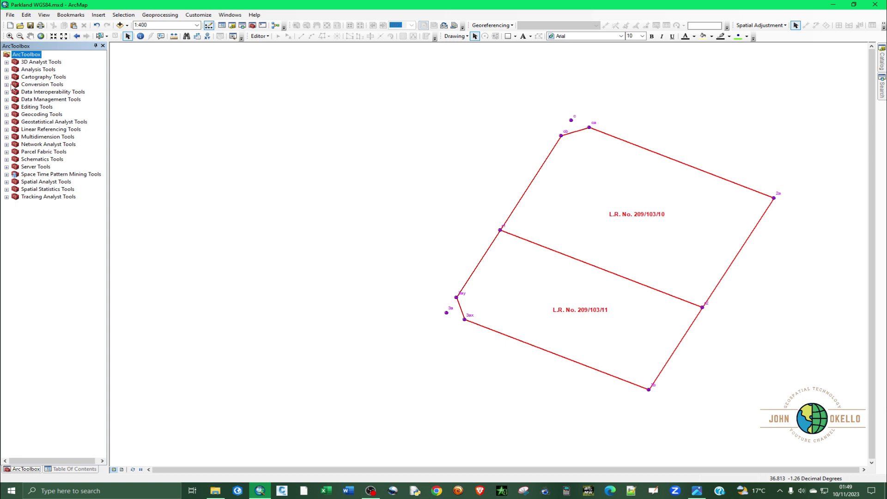
pyautogui.click(7, 85)
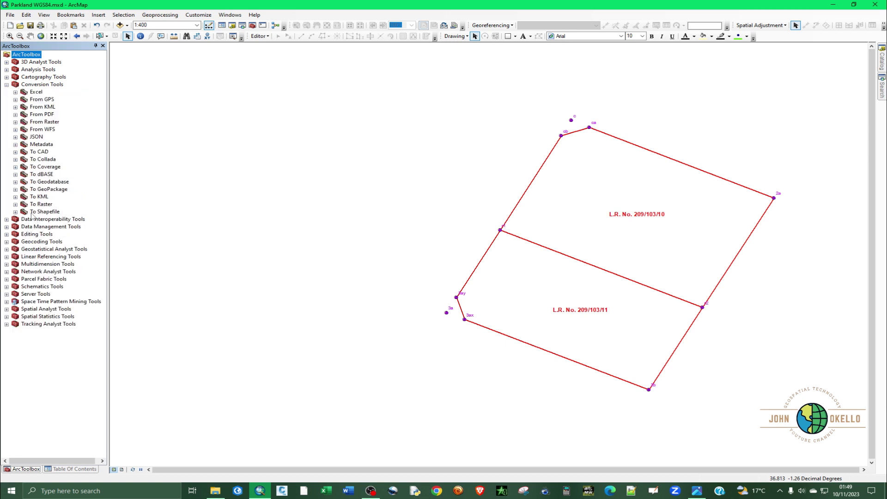
pyautogui.click(16, 197)
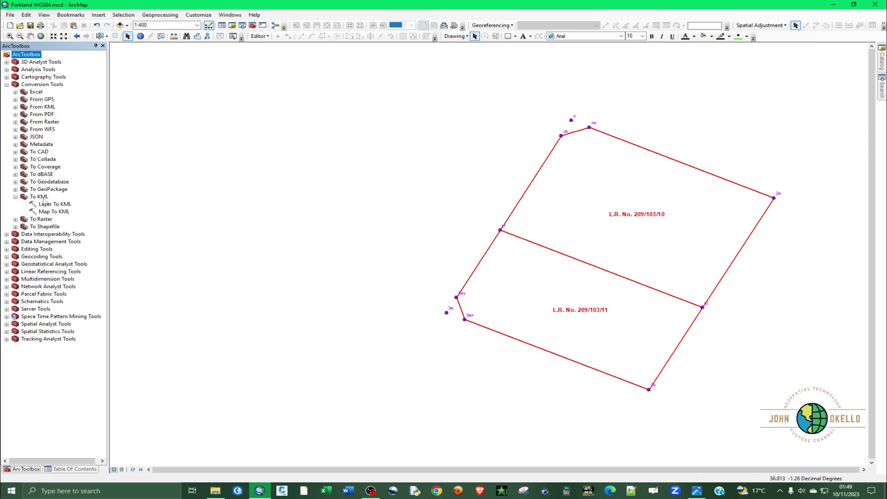
pyautogui.click(46, 211)
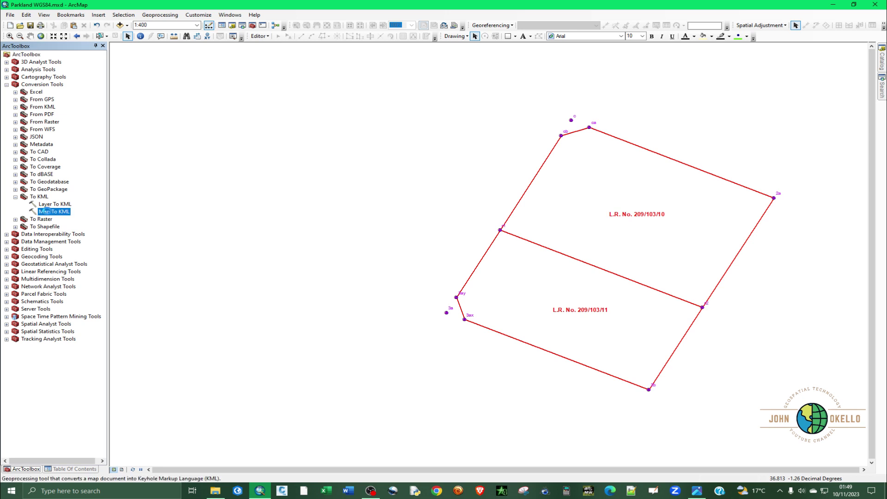
pyautogui.doubleClick(47, 210)
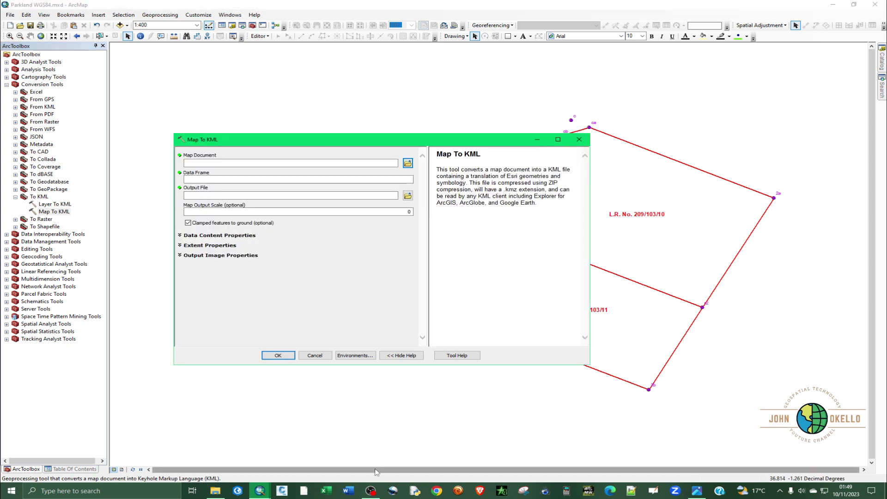
# Switch to File Explorer and locate Parkland WGS84.mxd in the Shapefile folder under ArcGIS and WGS84.
pyautogui.click(215, 491)
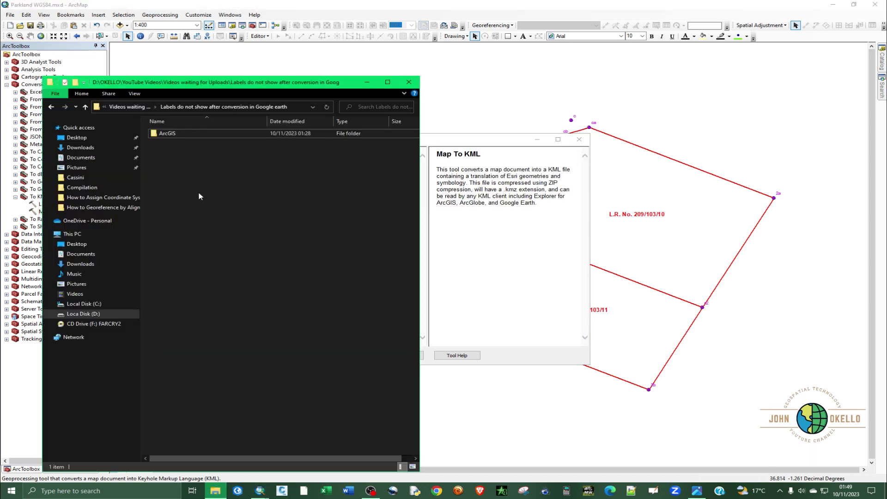
pyautogui.doubleClick(184, 134)
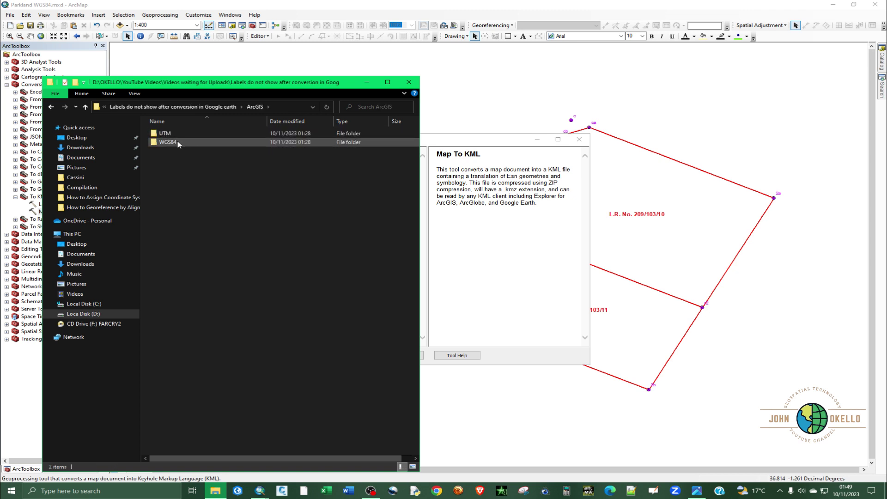
pyautogui.doubleClick(178, 142)
pyautogui.doubleClick(180, 134)
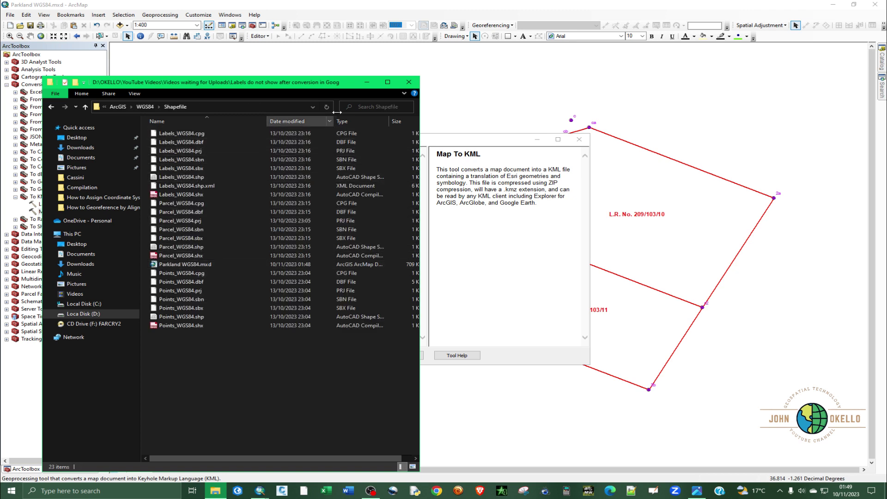
pyautogui.click(367, 82)
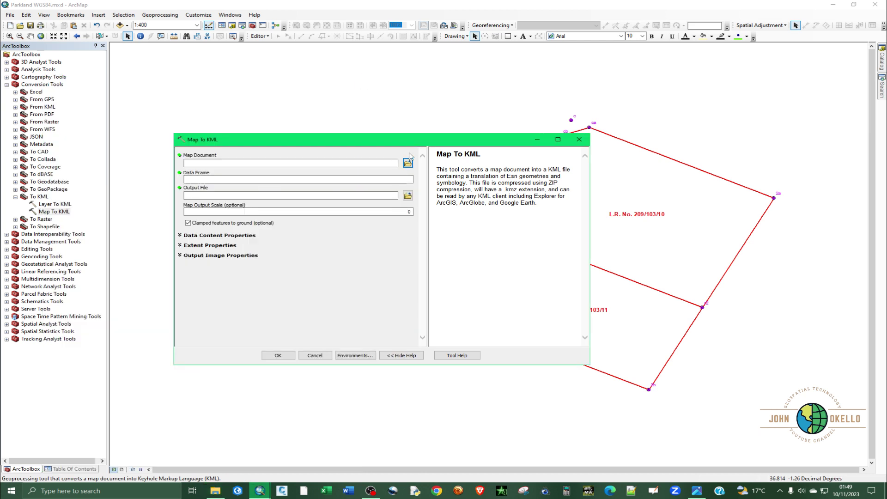
# Browse for the tool's input map document in YouTube Videos\Videos waiting for Uploads on the D: drive.
pyautogui.click(408, 163)
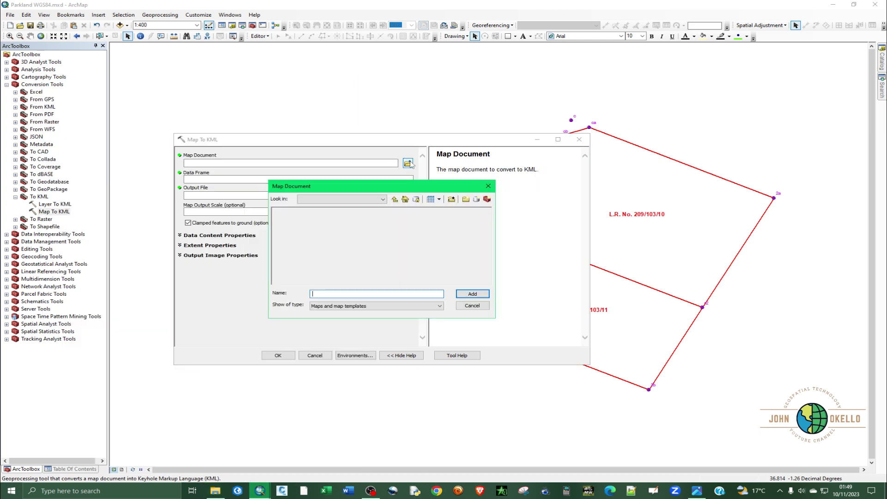
pyautogui.click(383, 200)
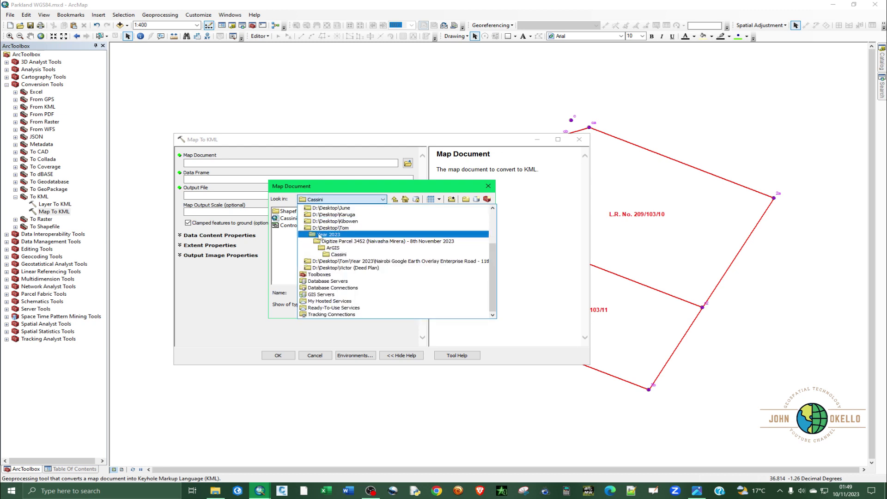
pyautogui.scroll(3, 317, 236)
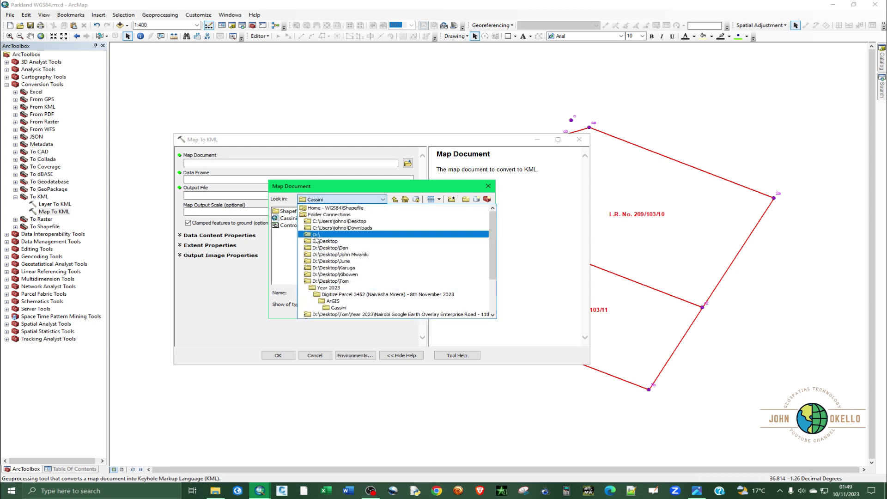
pyautogui.click(314, 236)
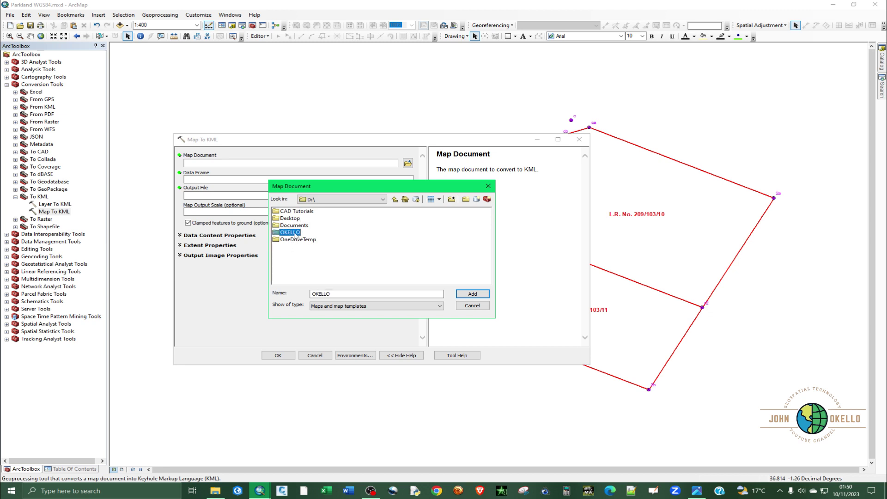
pyautogui.doubleClick(296, 233)
pyautogui.doubleClick(367, 226)
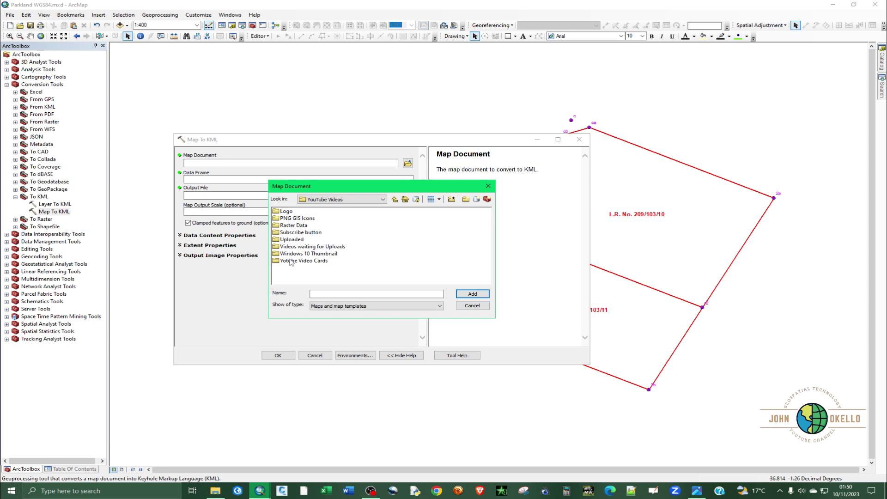
pyautogui.doubleClick(291, 247)
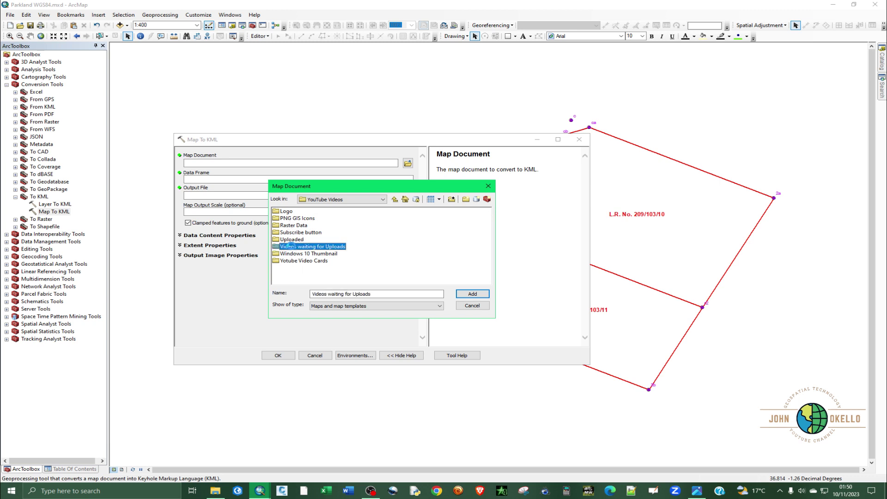
# Choose Parkland WGS84.mxd from ArcGIS\WGS84\Shapefile in the "Labels do not show after conversion in Google earth" folder as the map document.
pyautogui.hscroll(2, 392, 262)
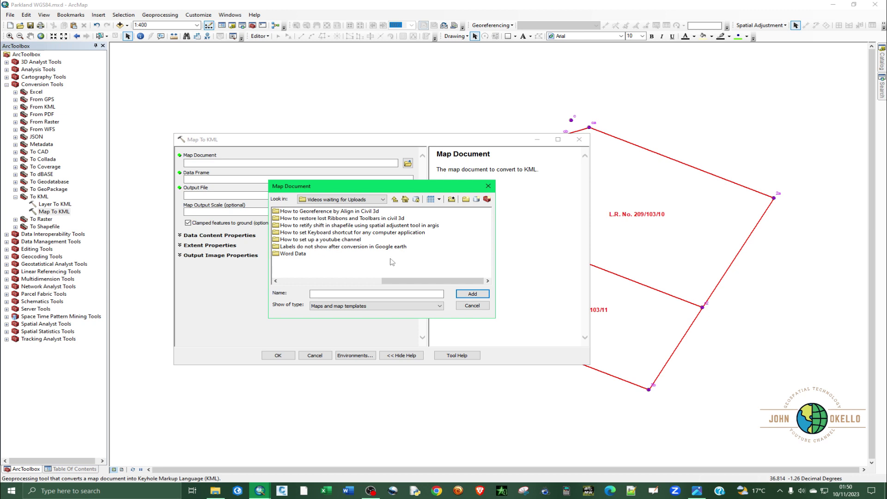
pyautogui.doubleClick(330, 248)
pyautogui.click(288, 212)
pyautogui.doubleClick(289, 212)
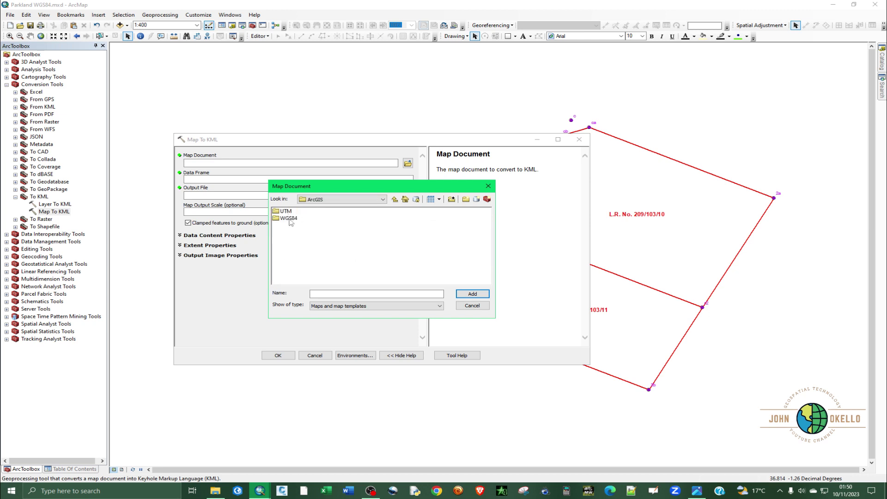
pyautogui.doubleClick(289, 213)
pyautogui.doubleClick(291, 212)
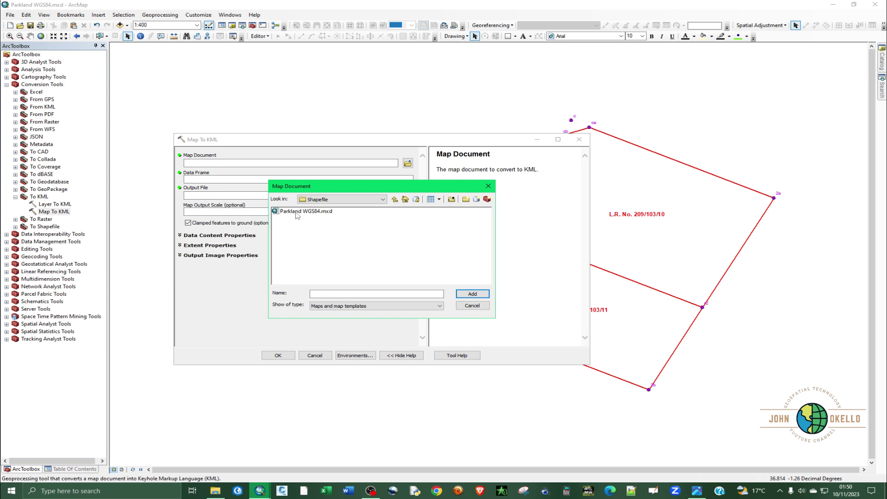
pyautogui.click(295, 211)
pyautogui.click(472, 294)
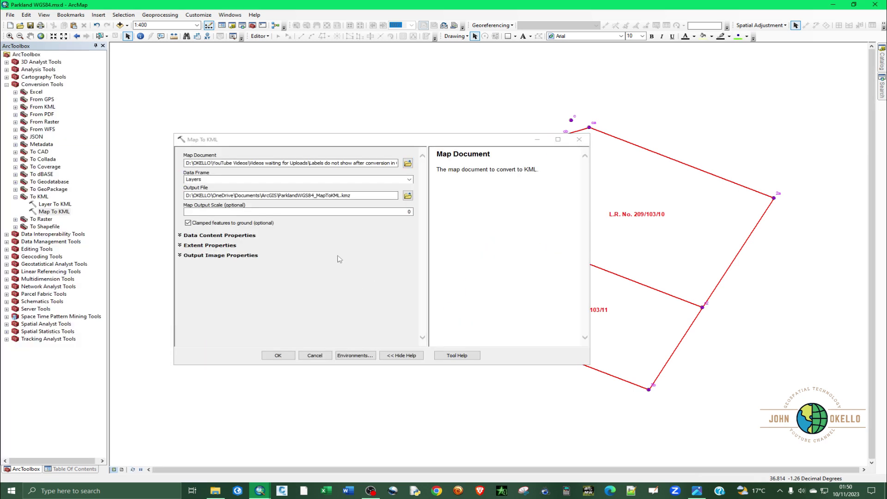
# Browse for the KML output file's location in the YouTube Videos folder on the D: drive.
pyautogui.click(408, 196)
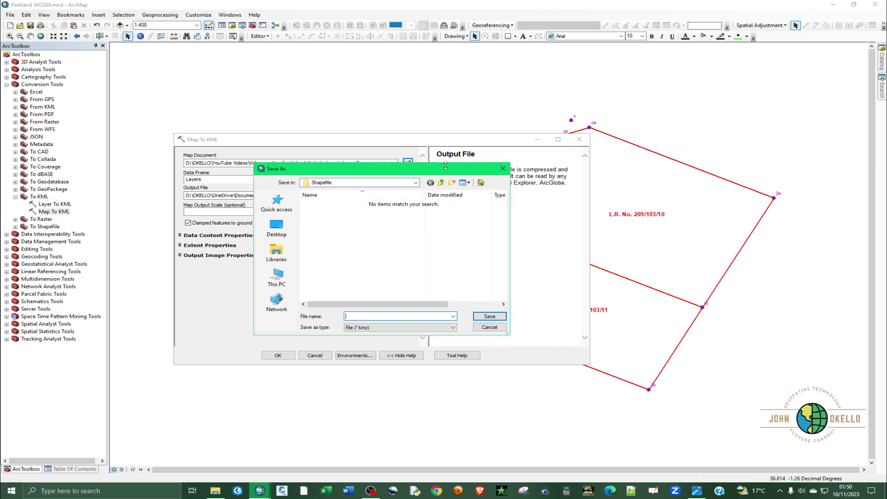
pyautogui.click(502, 169)
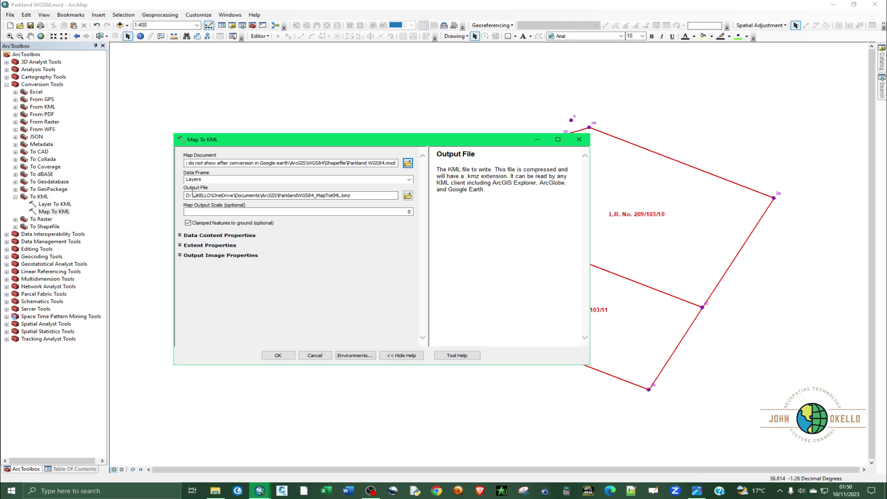
pyautogui.click(407, 196)
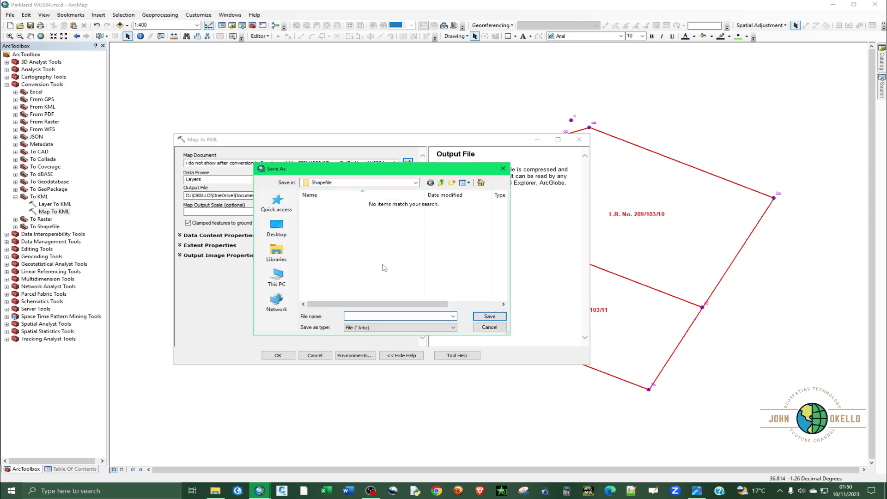
pyautogui.click(415, 183)
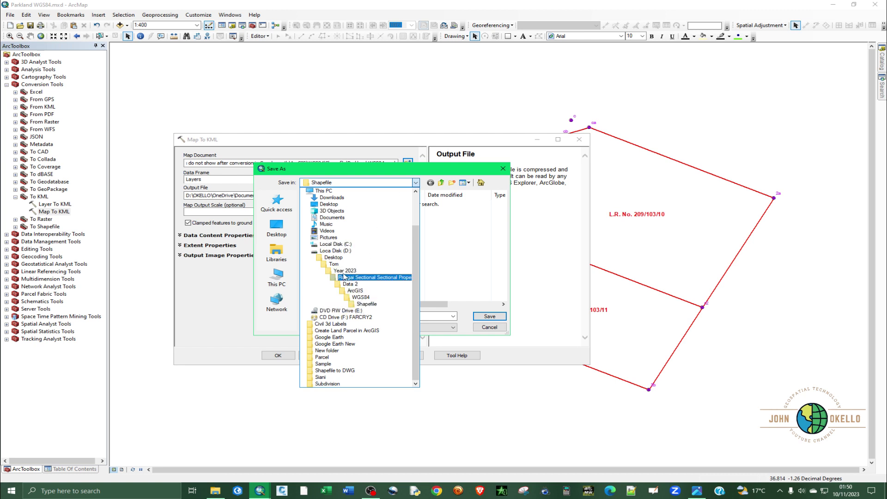
pyautogui.click(341, 259)
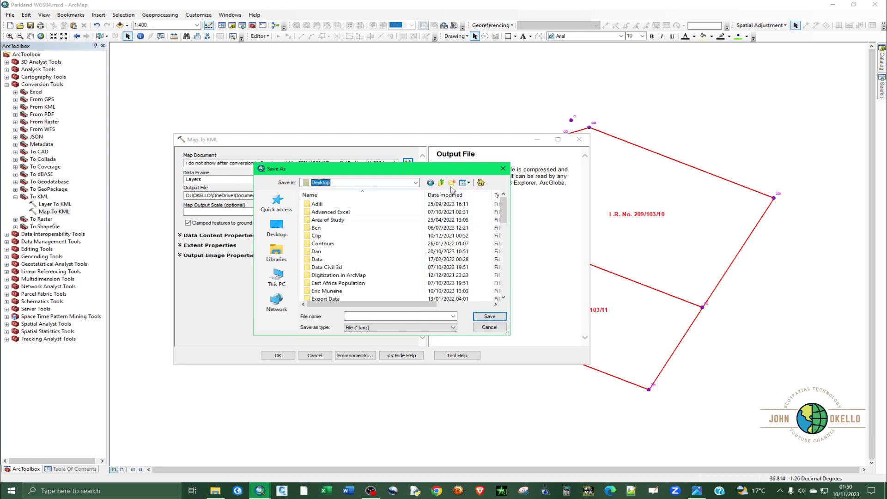
pyautogui.click(356, 183)
pyautogui.click(335, 251)
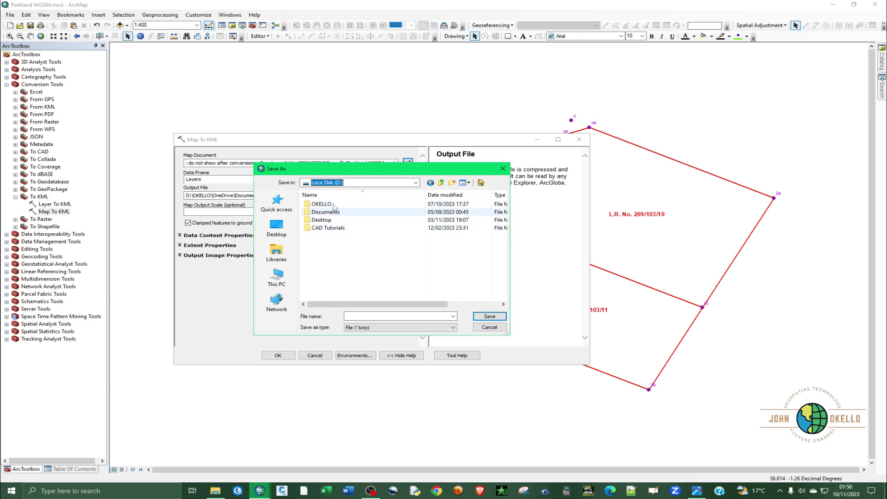
pyautogui.doubleClick(333, 205)
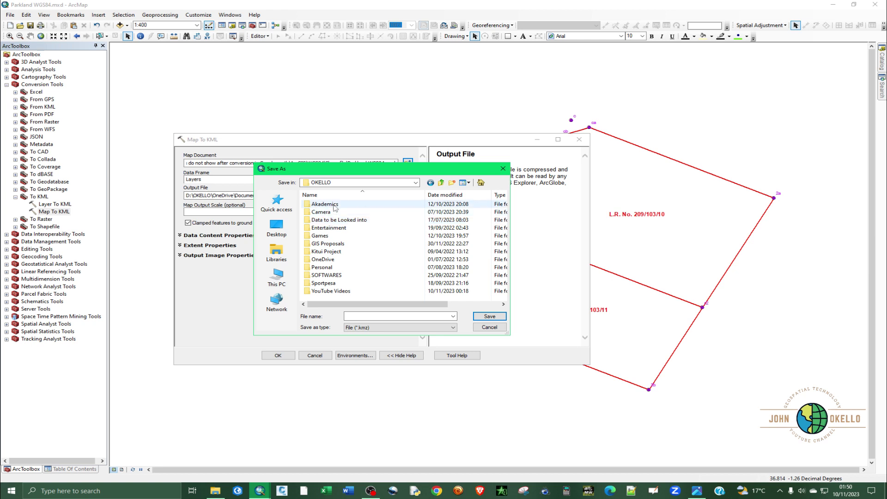
pyautogui.doubleClick(325, 204)
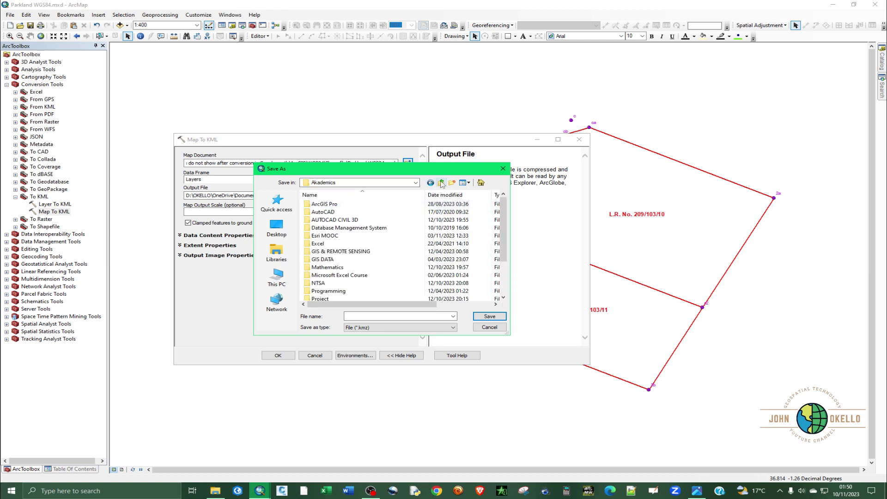
pyautogui.click(441, 182)
pyautogui.click(330, 291)
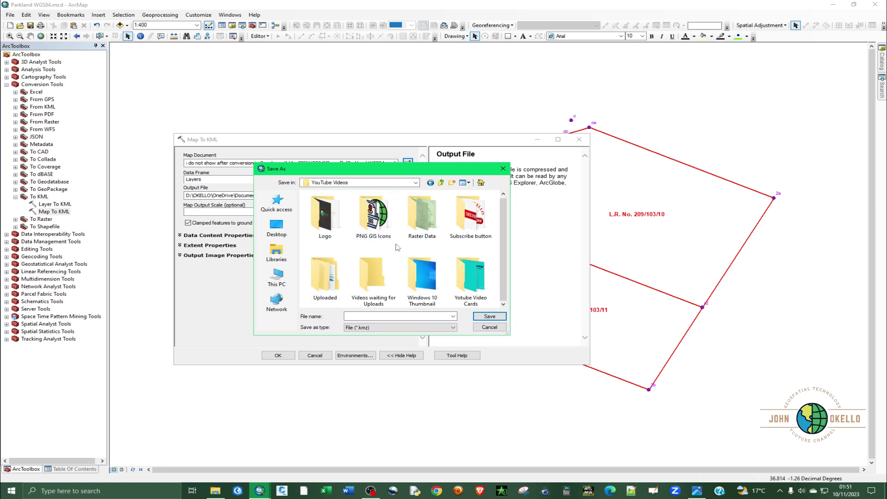
# Set the save location to the ArcGIS folder of "Labels do not show after conversion in Google earth" within Videos waiting for Uploads.
pyautogui.doubleClick(372, 277)
pyautogui.scroll(-1, 379, 274)
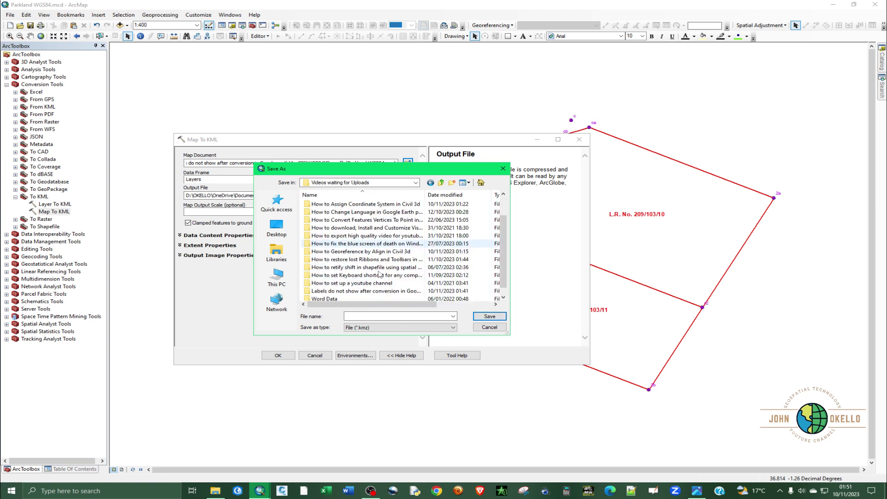
pyautogui.click(356, 291)
pyautogui.doubleClick(357, 291)
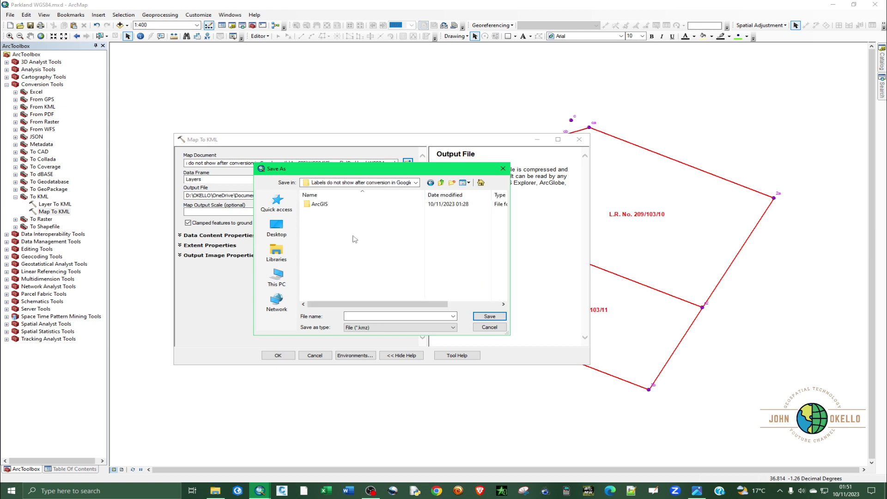
pyautogui.doubleClick(330, 205)
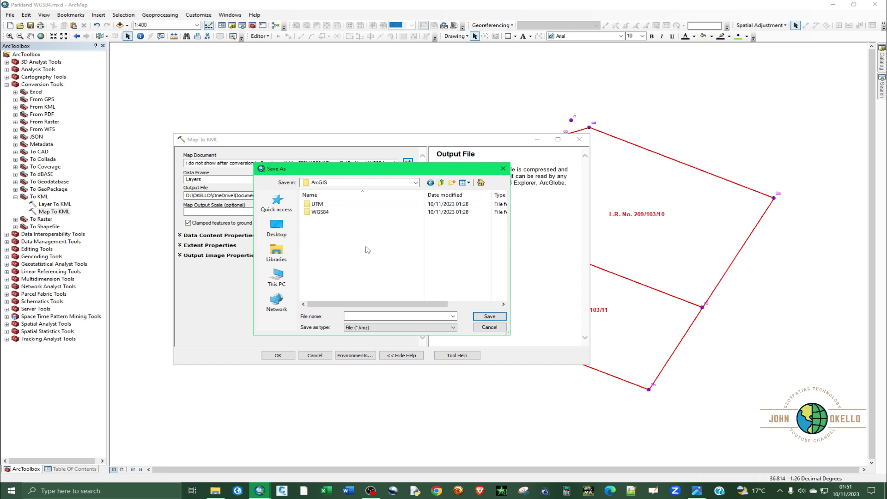
# Create a folder named KML inside the ArcGIS folder and open it as the save location.
pyautogui.rightClick(327, 257)
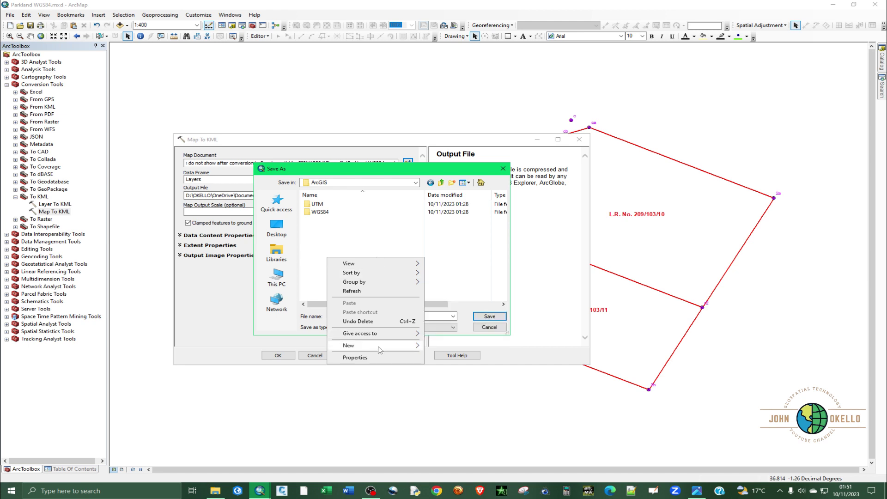
pyautogui.moveTo(412, 349)
pyautogui.click(442, 348)
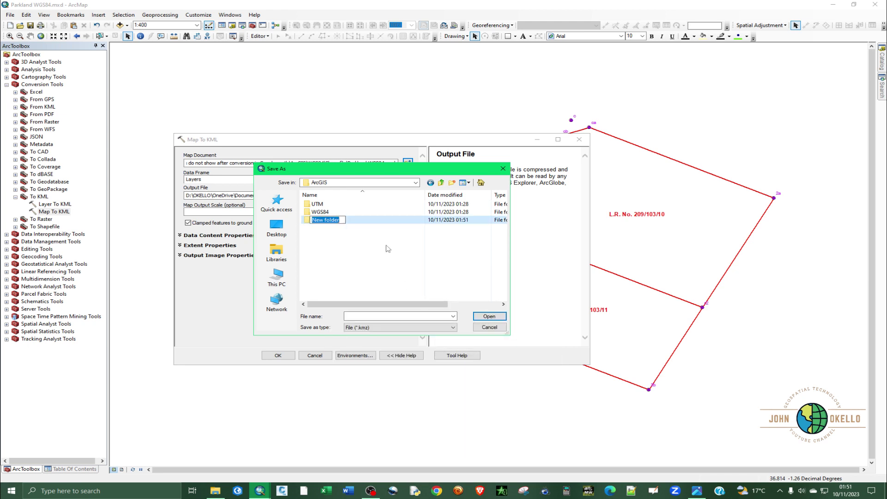
pyautogui.write('kml')
pyautogui.write('KML')
pyautogui.click(376, 224)
pyautogui.doubleClick(377, 219)
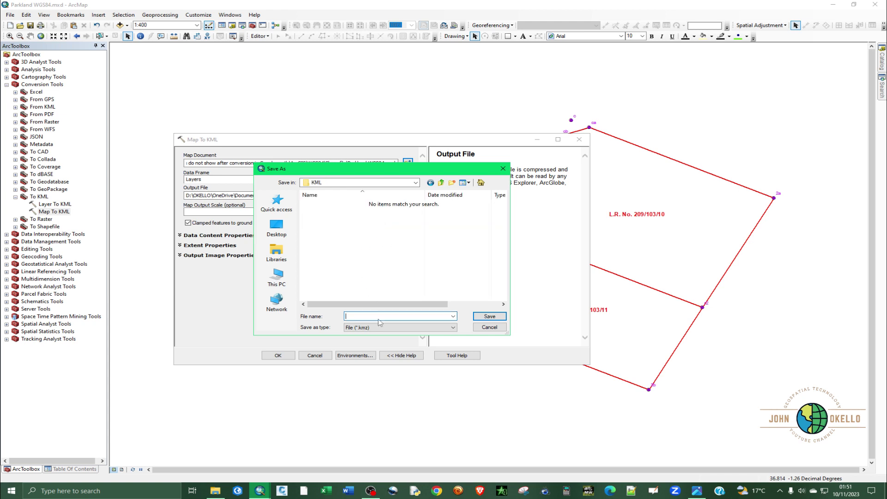
# Name the output file "kml output" and run the Map To KML conversion.
pyautogui.write('kml output')
pyautogui.click(490, 317)
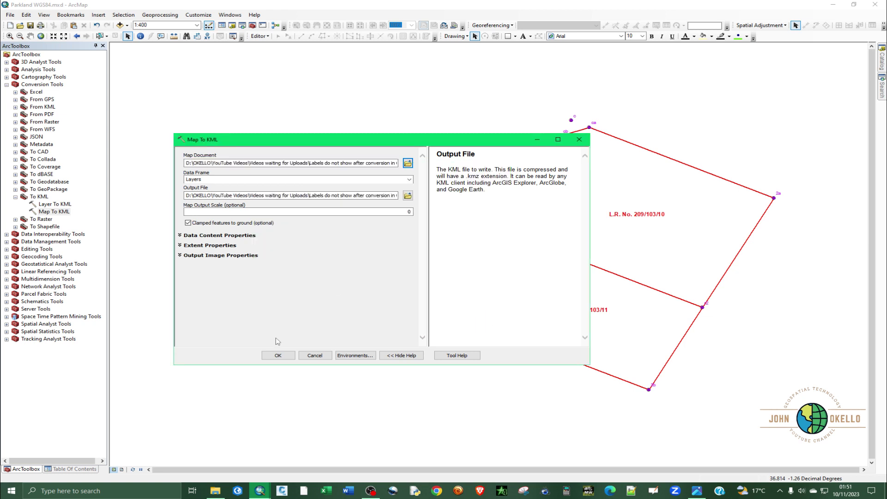
pyautogui.click(283, 357)
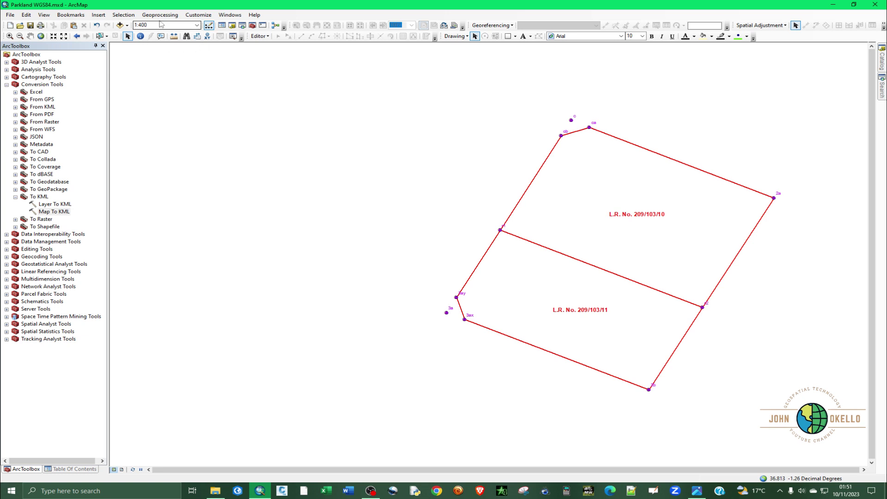
# Collapse the Conversion Tools toolbox and return to the map's table of contents.
pyautogui.click(6, 85)
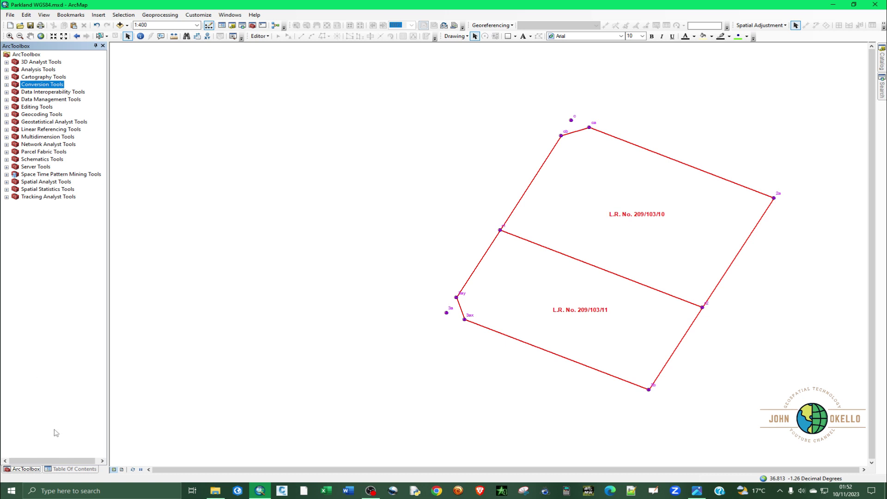
pyautogui.click(71, 469)
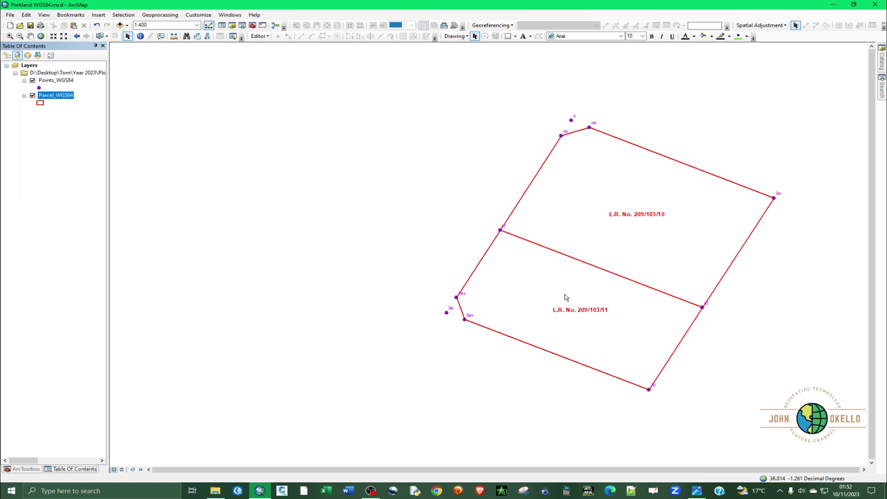
pyautogui.click(157, 19)
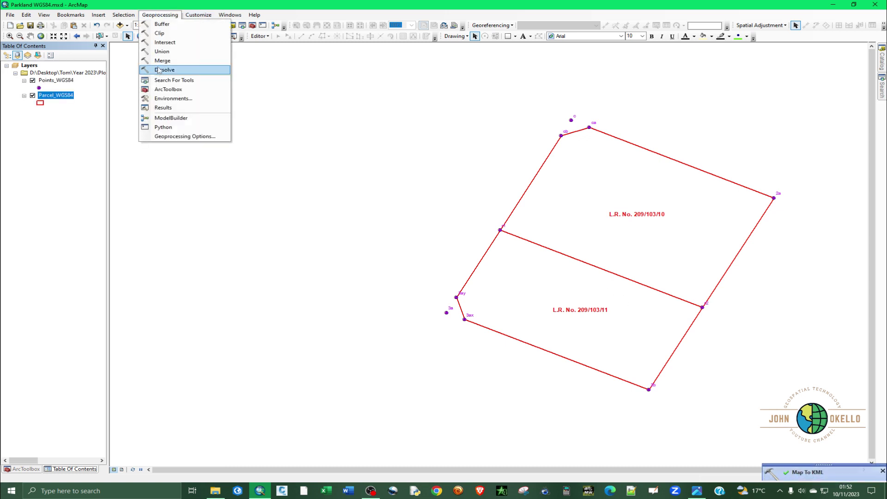
pyautogui.click(149, 13)
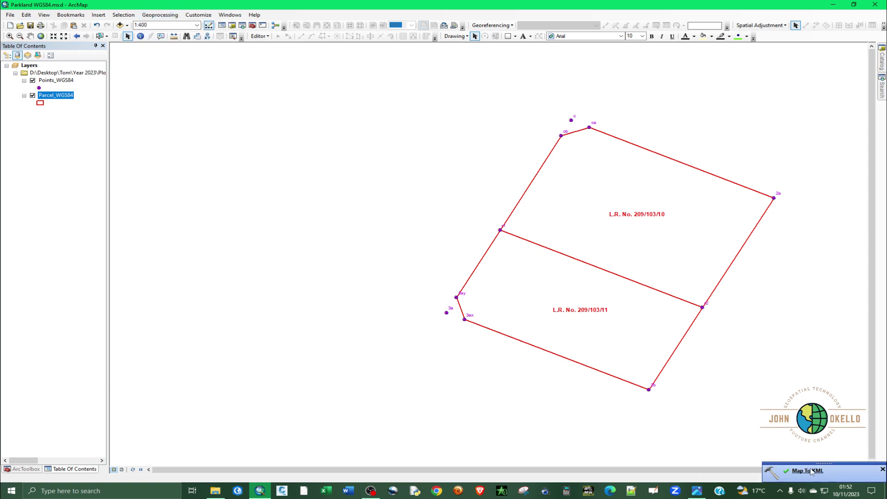
# Switch to File Explorer and open the KML folder under ArcGIS to locate kml output.kmz.
pyautogui.click(215, 490)
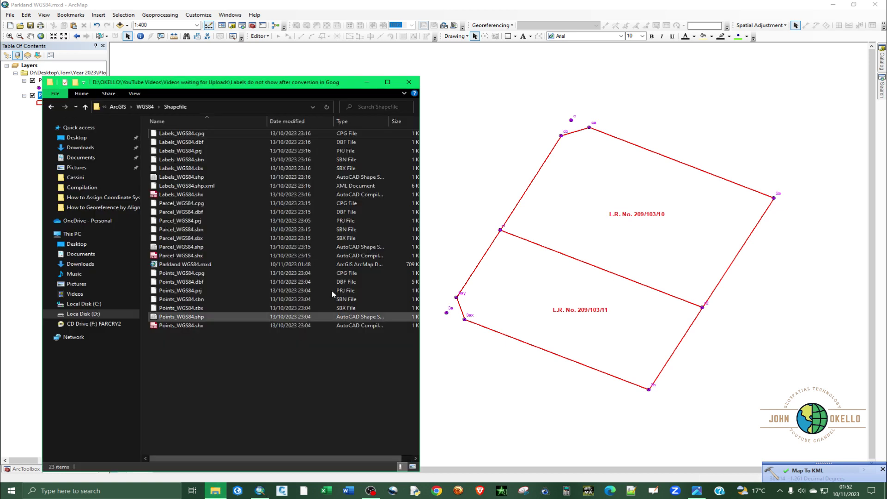
pyautogui.click(51, 107)
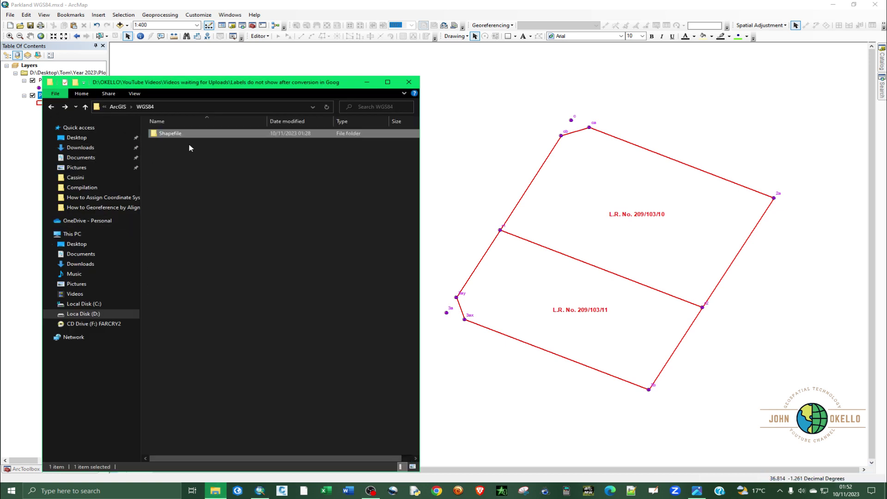
pyautogui.click(51, 109)
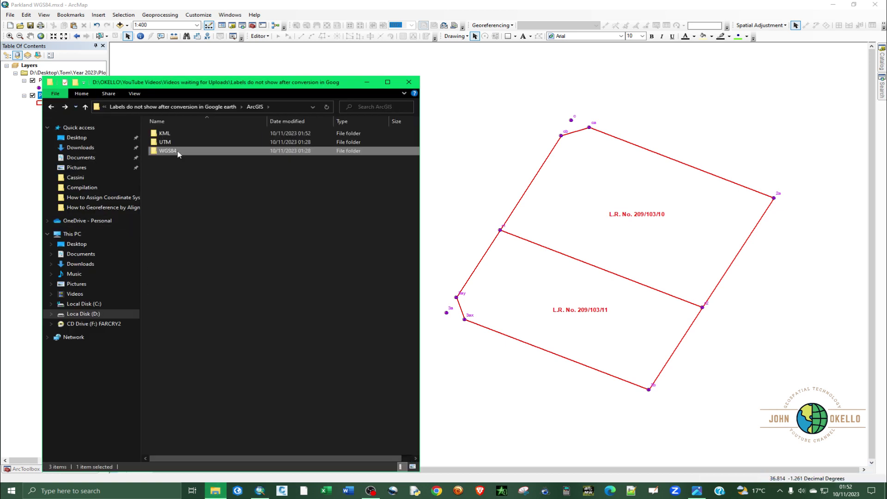
pyautogui.doubleClick(164, 134)
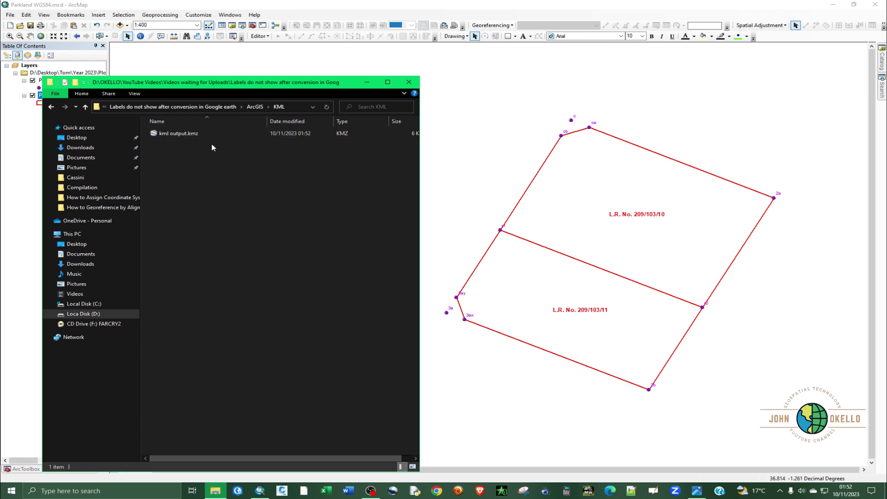
# Open kml output.kmz in Google Earth and examine the parcels and points up close for their labels.
pyautogui.doubleClick(178, 134)
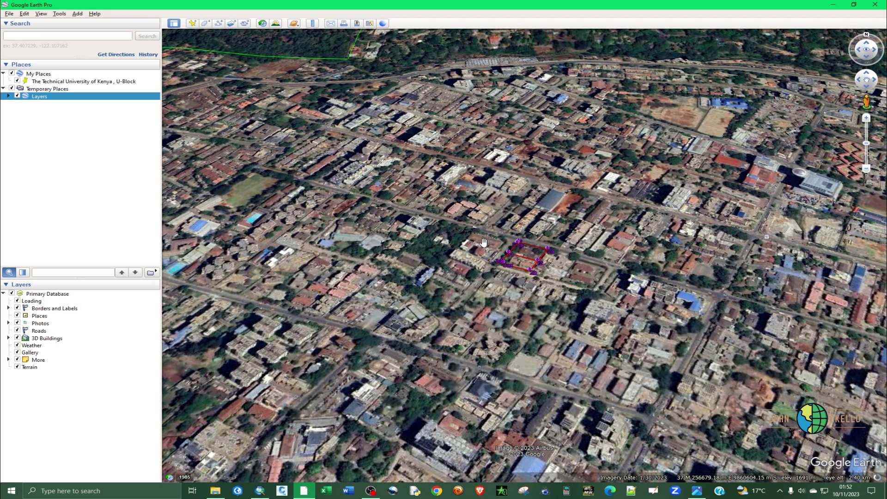
pyautogui.scroll(2, 527, 231)
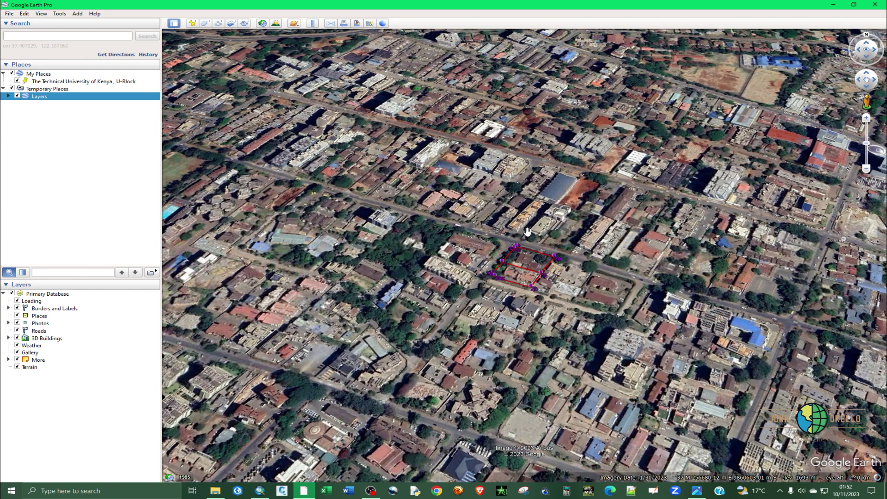
pyautogui.scroll(3, 528, 231)
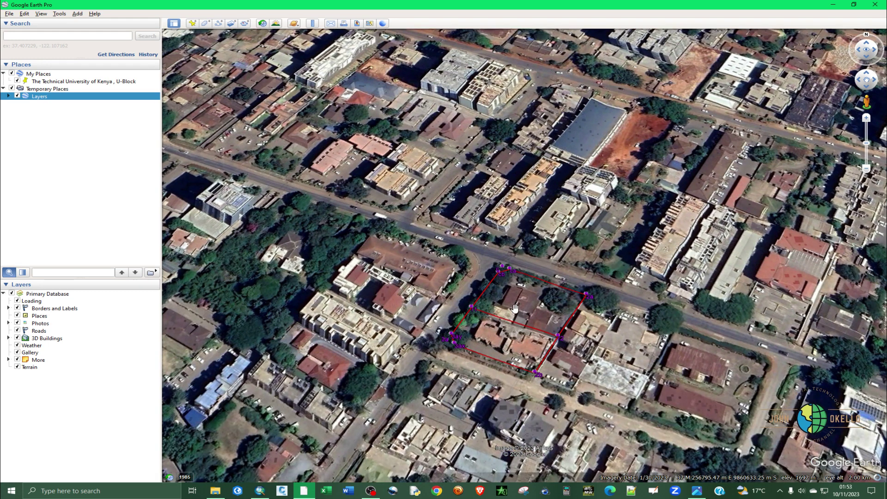
pyautogui.scroll(1, 514, 316)
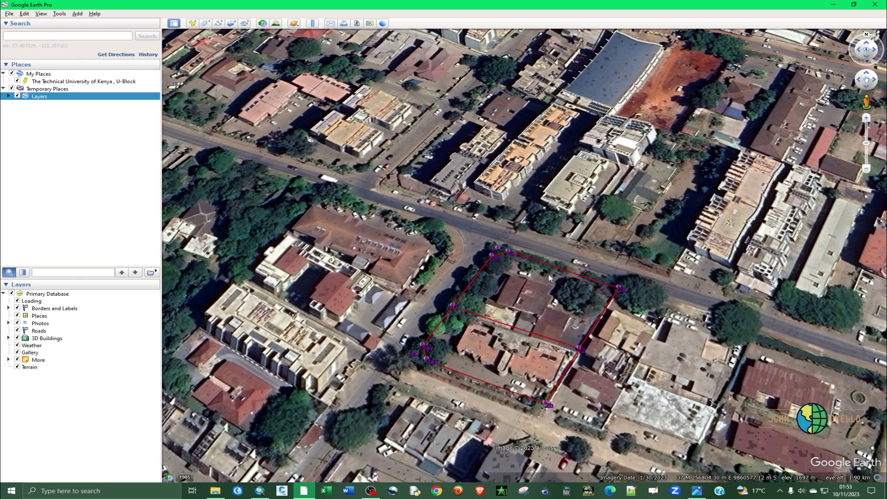
# Close Google Earth and the KML folder window to return to the Parkland WGS84 map.
pyautogui.click(876, 6)
pyautogui.click(498, 257)
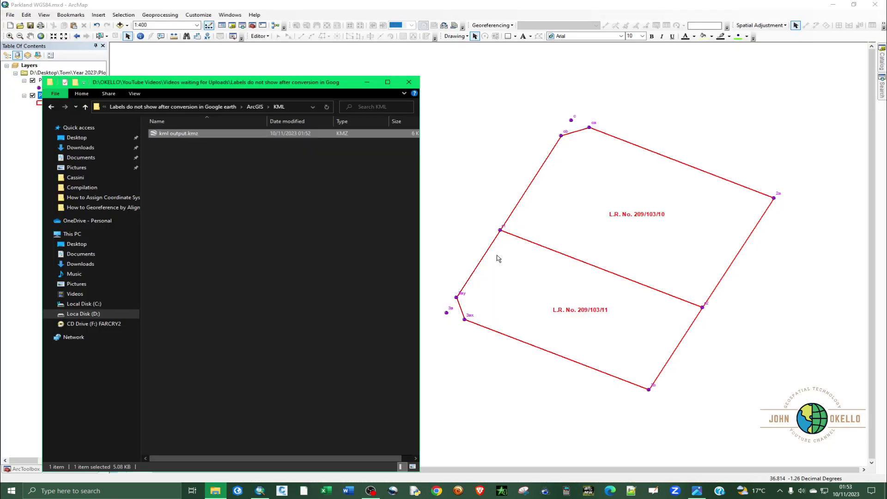
pyautogui.click(409, 82)
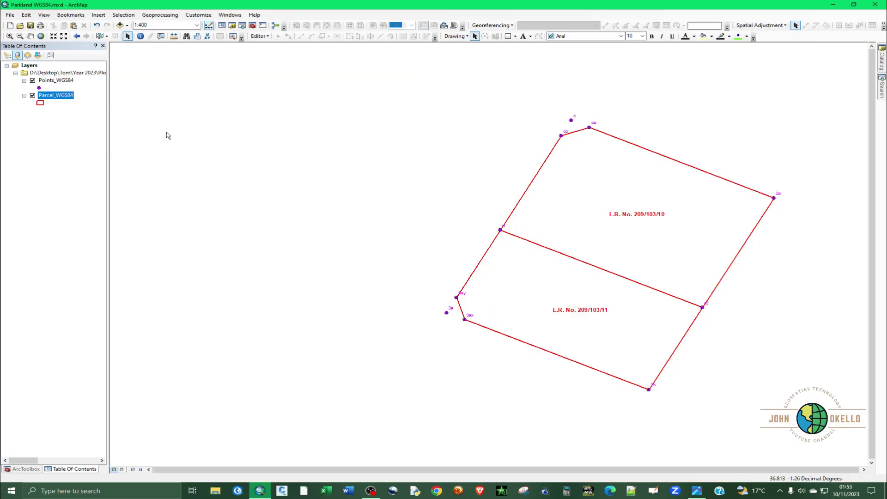
# Open File Explorer and browse drive D to the YouTube Videos folder.
pyautogui.click(215, 490)
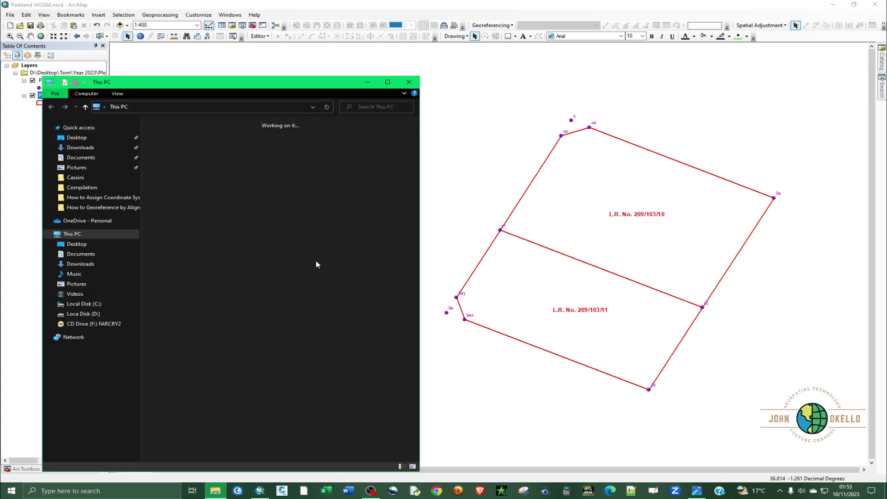
pyautogui.doubleClick(296, 155)
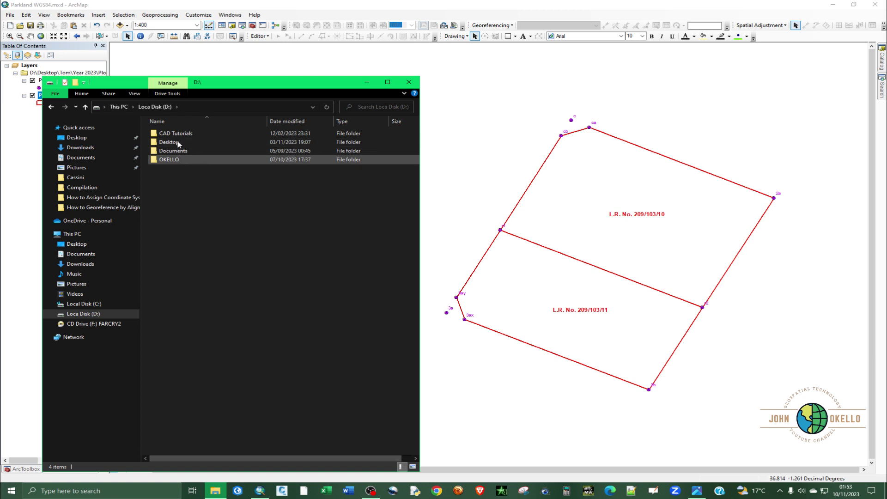
pyautogui.click(169, 161)
pyautogui.doubleClick(169, 160)
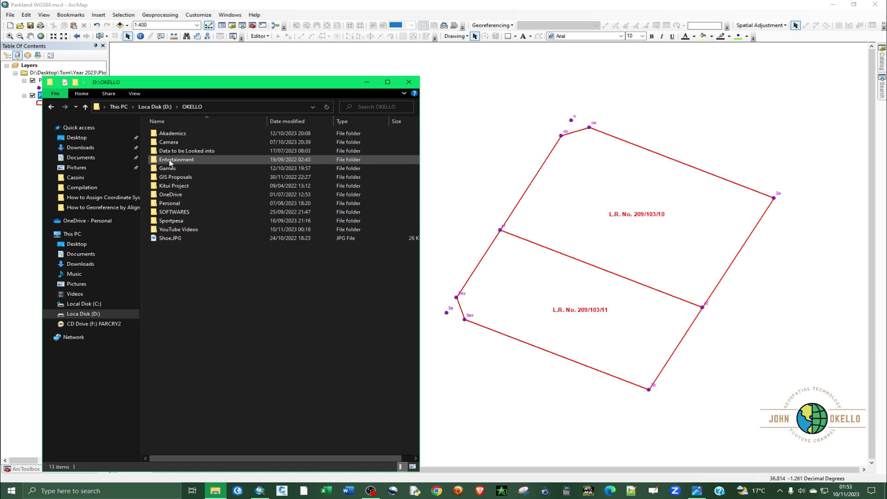
pyautogui.doubleClick(194, 229)
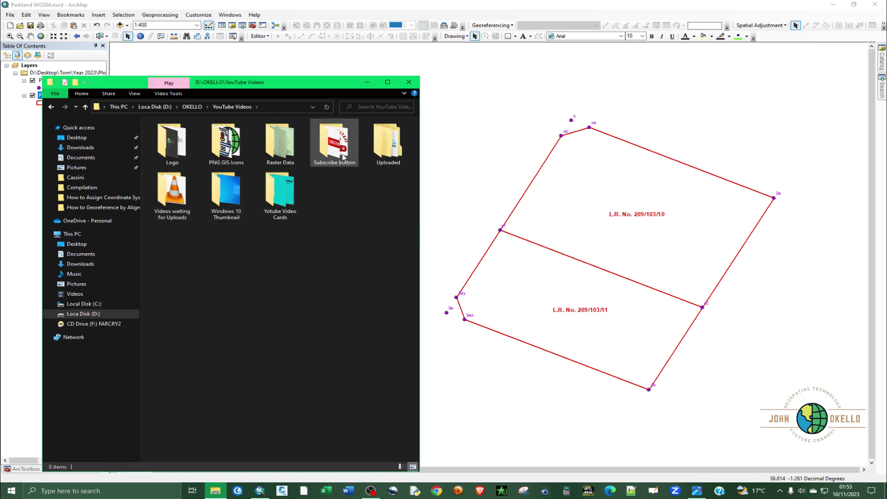
pyautogui.doubleClick(388, 143)
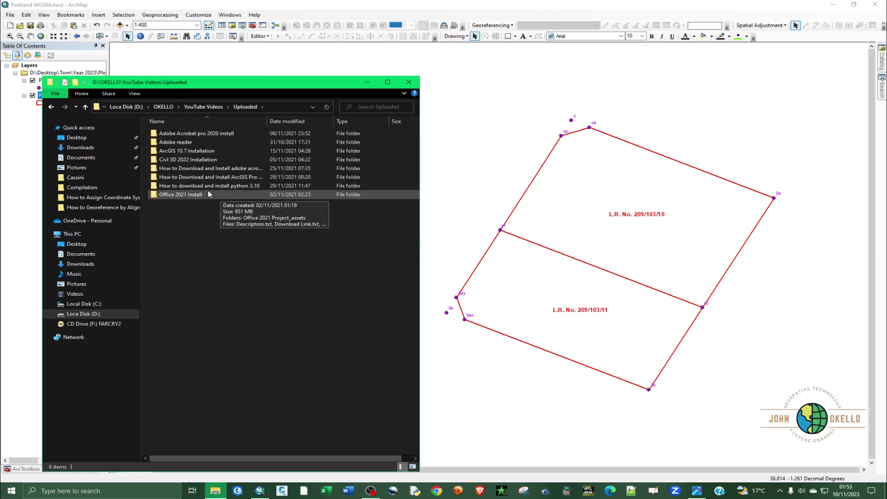
pyautogui.click(52, 107)
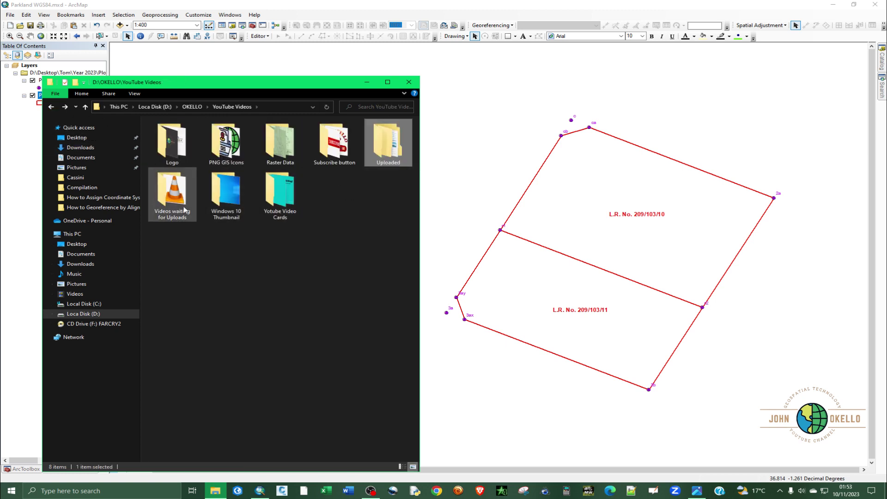
# In Videos waiting for Uploads, open the "Labels do not show after conversion in Google earth" folder and go to ArcGIS, then KML.
pyautogui.doubleClick(174, 203)
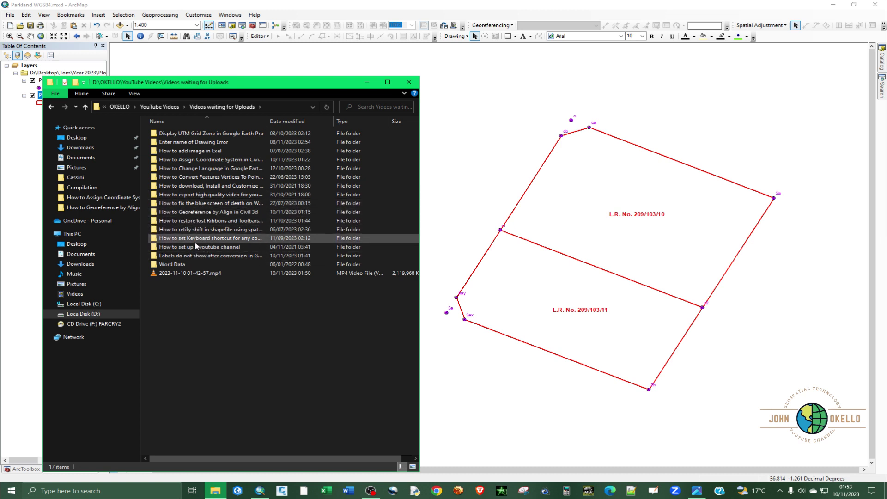
pyautogui.doubleClick(195, 257)
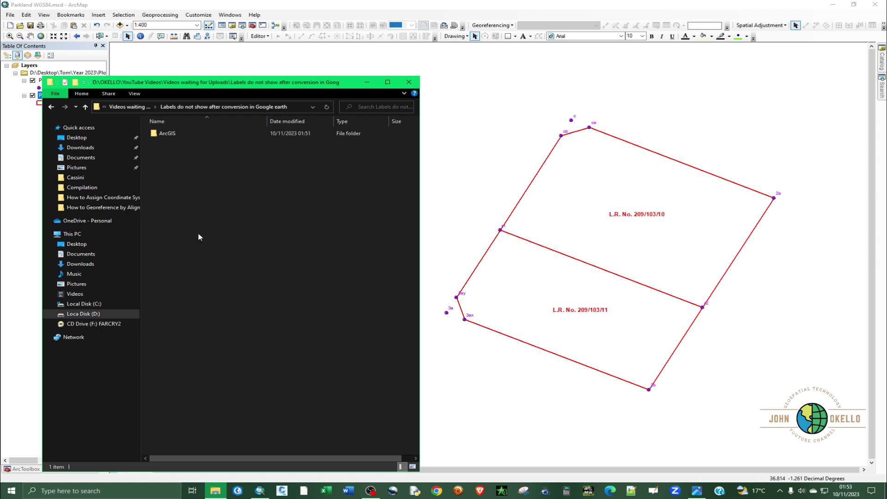
pyautogui.doubleClick(179, 135)
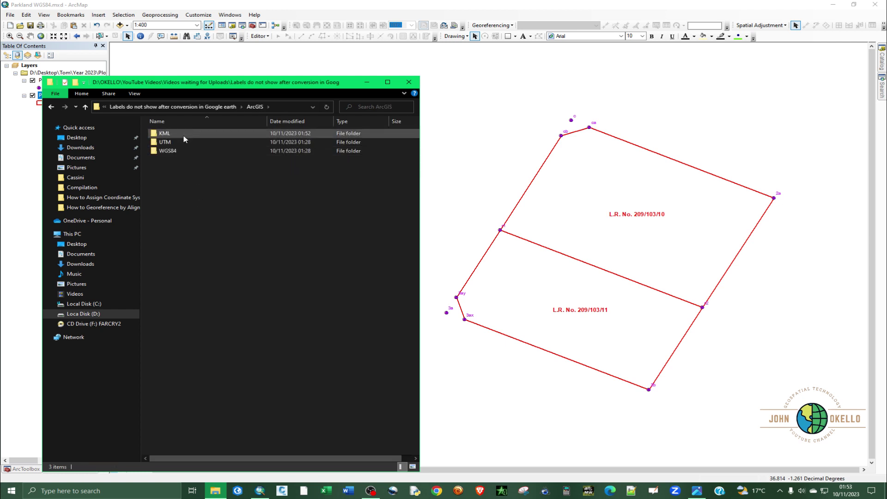
pyautogui.click(185, 135)
pyautogui.doubleClick(185, 135)
# Reopen kml output.kmz in Google Earth, check the parcels for land reference labels, and close Google Earth.
pyautogui.doubleClick(184, 133)
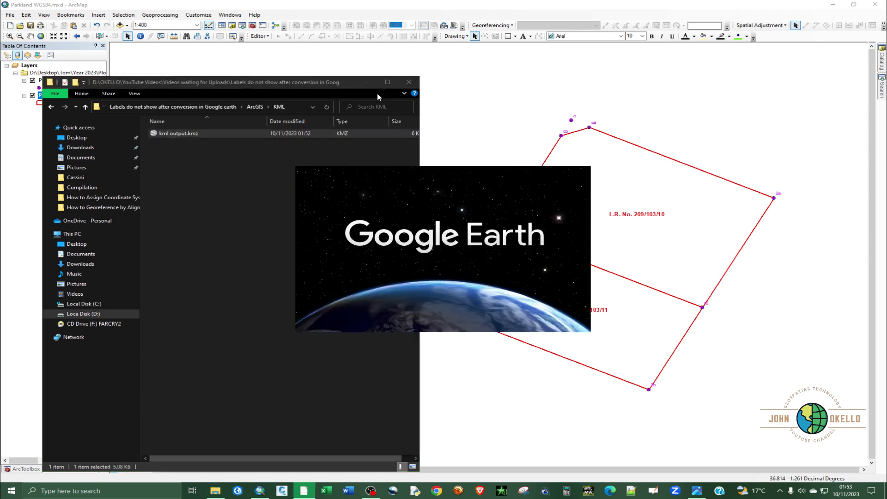
pyautogui.click(367, 83)
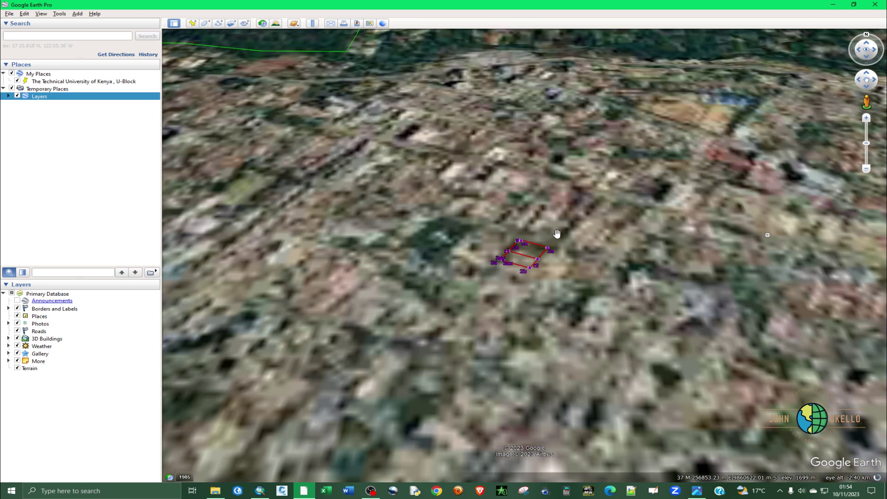
pyautogui.scroll(3, 547, 234)
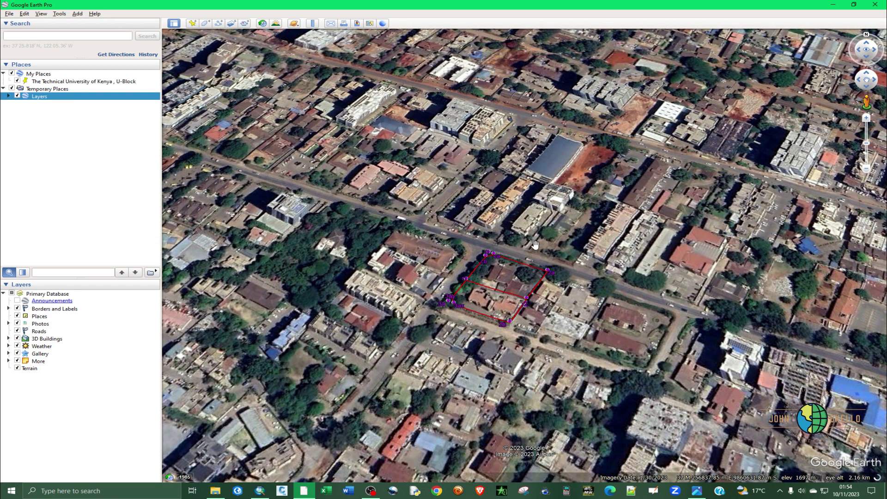
pyautogui.click(875, 5)
pyautogui.click(493, 256)
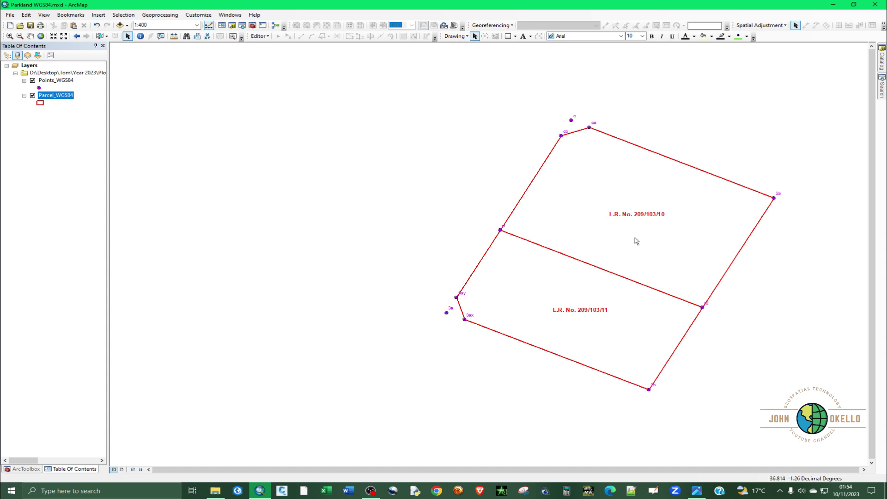
# Open the Parcel_WGS84 attribute table to review the Name field, and close the table.
pyautogui.rightClick(54, 96)
pyautogui.click(84, 118)
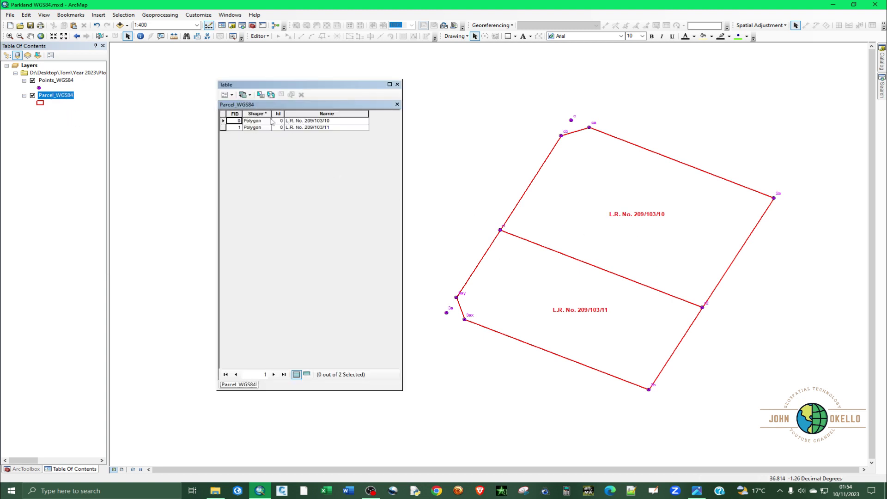
pyautogui.click(397, 85)
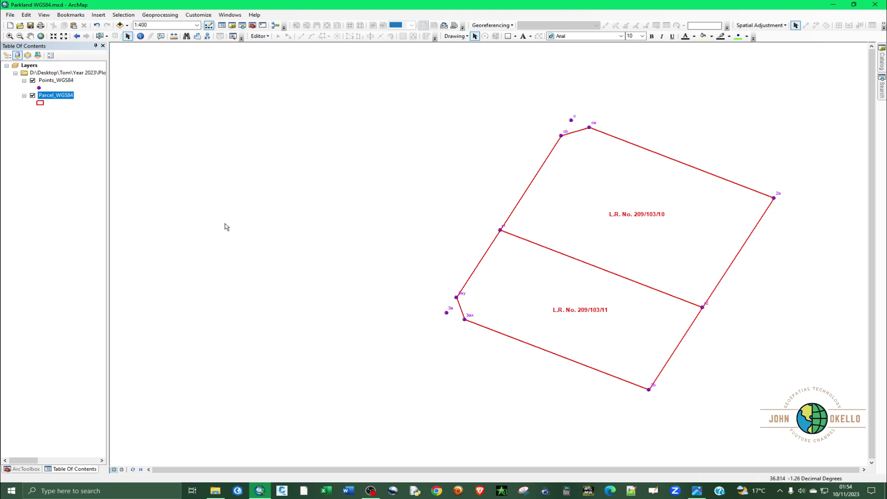
# Expand the Features toolset of Data Management Tools in ArcToolbox to locate Feature To Point.
pyautogui.click(27, 468)
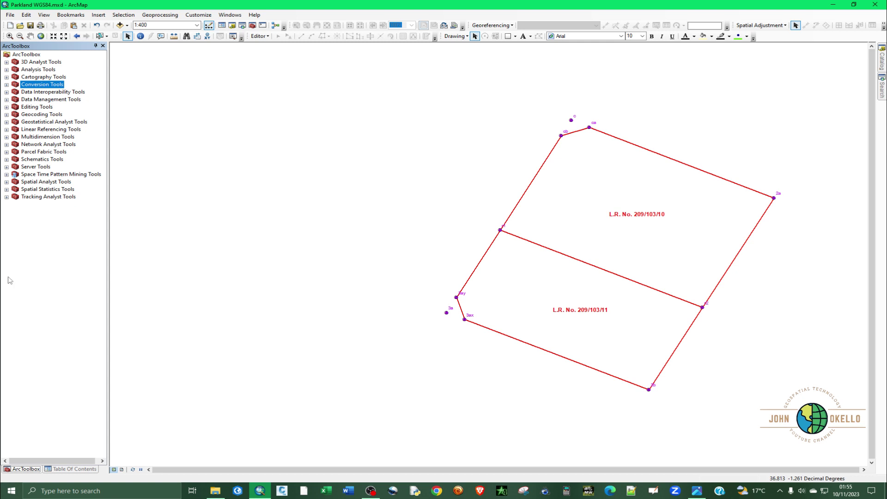
pyautogui.click(7, 100)
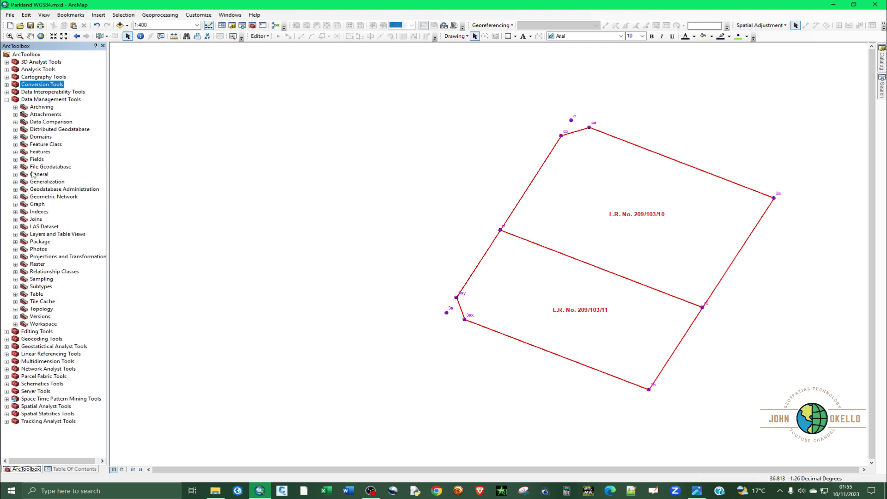
pyautogui.click(16, 152)
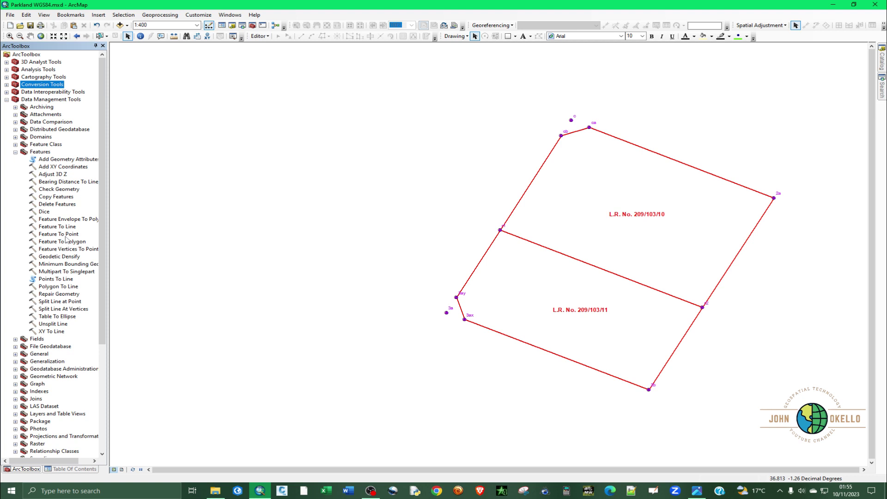
# Search for "feature to points" and open the Feature To Point tool.
pyautogui.click(882, 90)
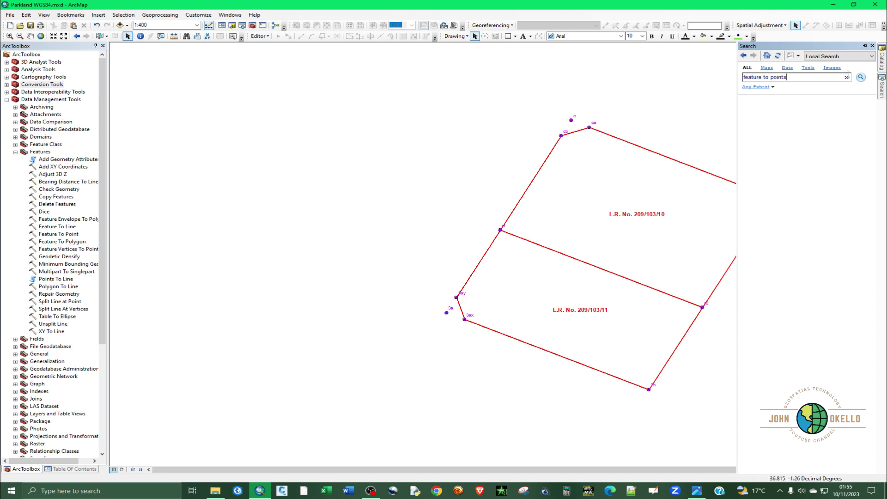
pyautogui.press('Return')
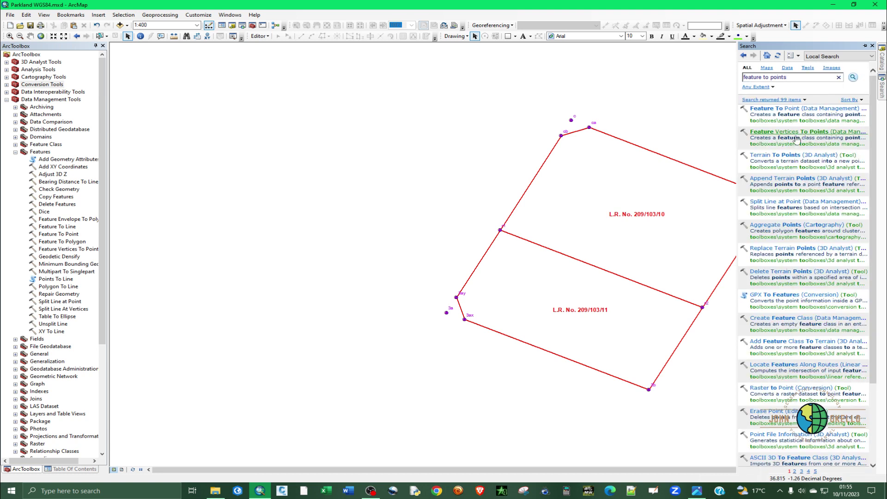
pyautogui.click(793, 111)
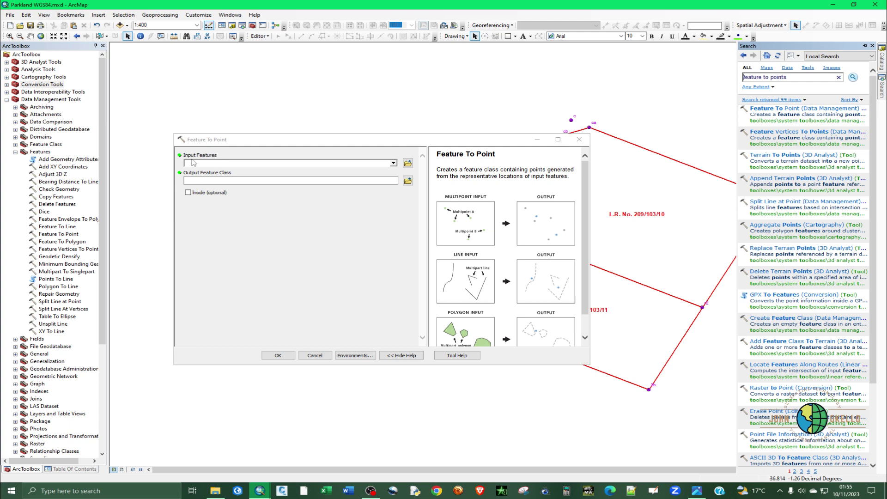
# Collapse the Features toolset and Data Management Tools, and return to the map's table of contents.
pyautogui.click(16, 152)
pyautogui.click(7, 99)
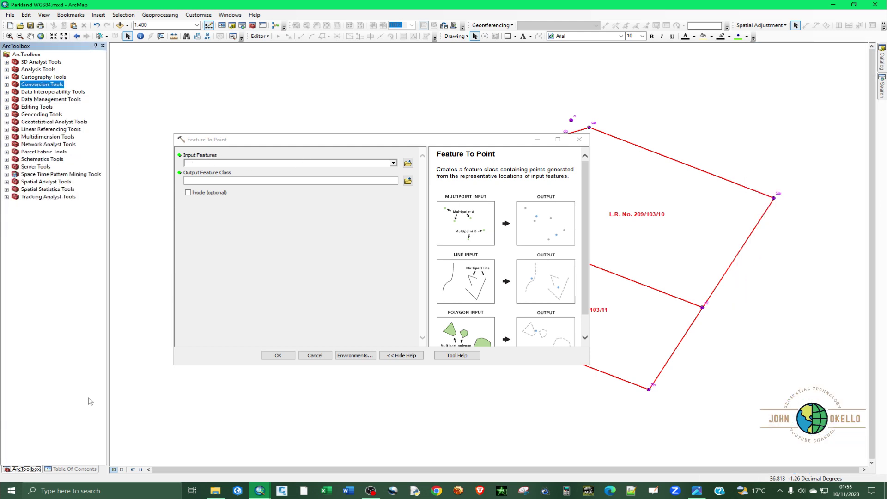
pyautogui.click(69, 469)
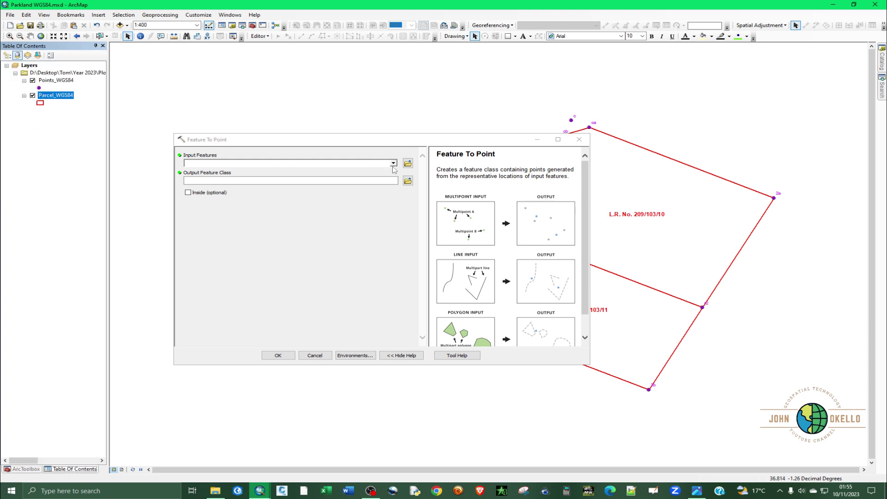
# Set Parcel_WGS84 as the input features and browse the output feature class location to the D:\ drive.
pyautogui.click(394, 163)
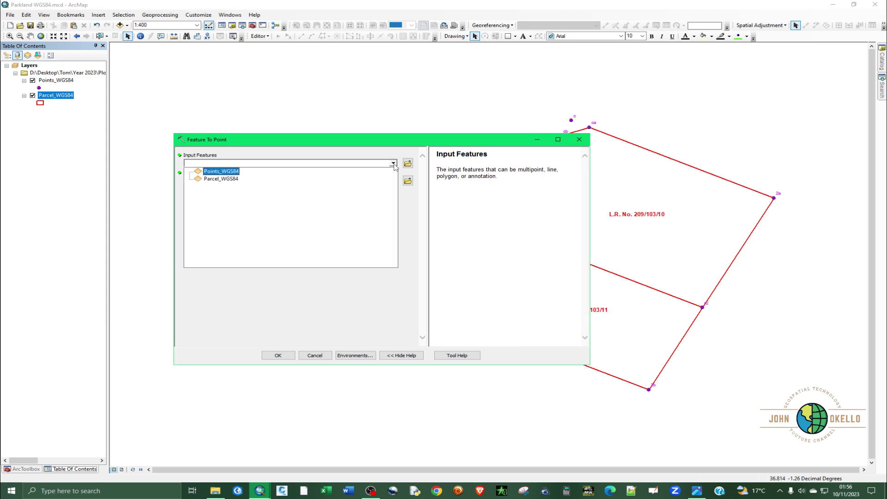
pyautogui.click(217, 180)
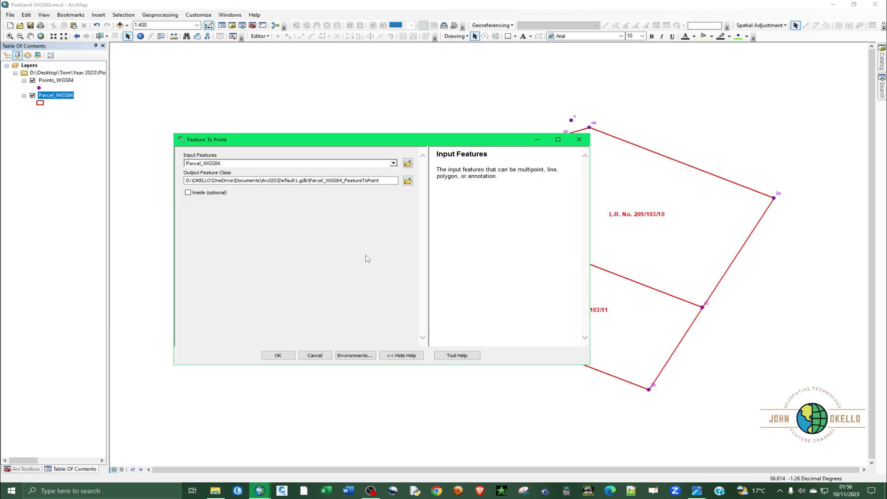
pyautogui.click(408, 181)
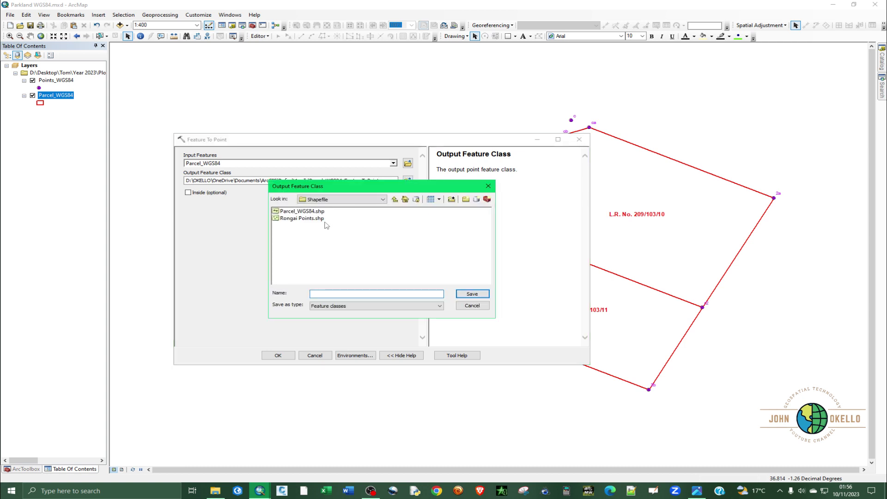
pyautogui.click(380, 200)
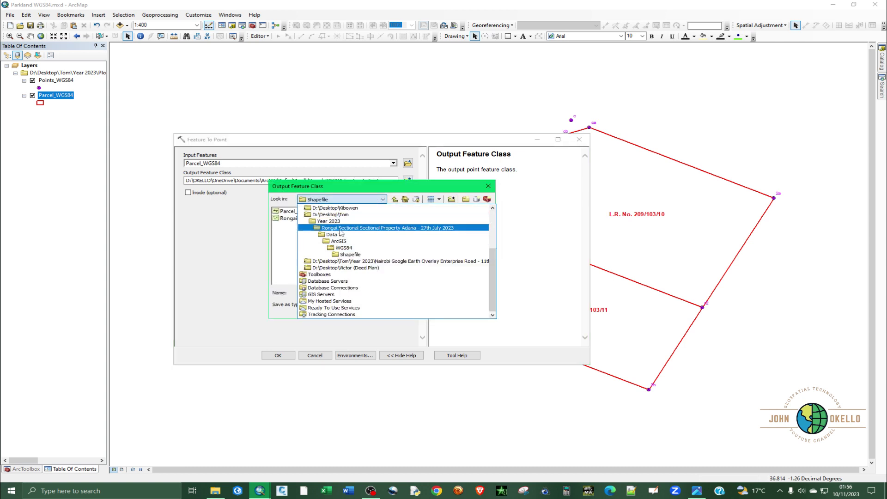
pyautogui.scroll(2, 331, 238)
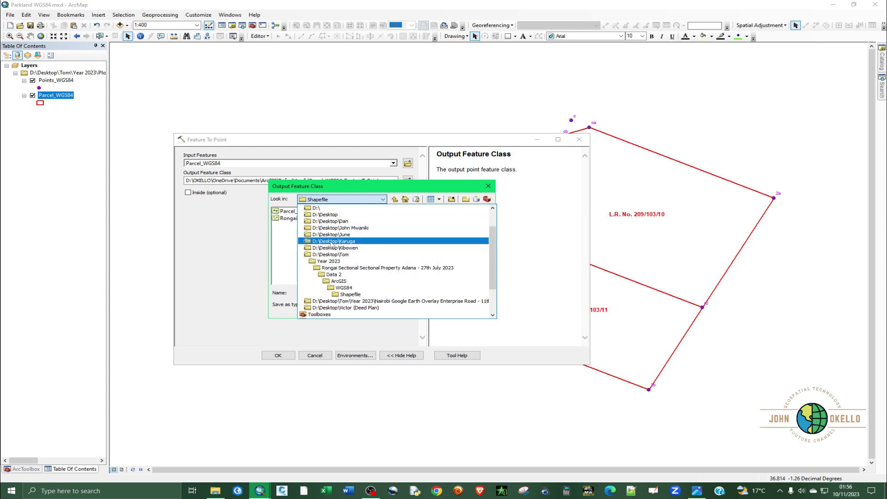
pyautogui.scroll(2, 331, 244)
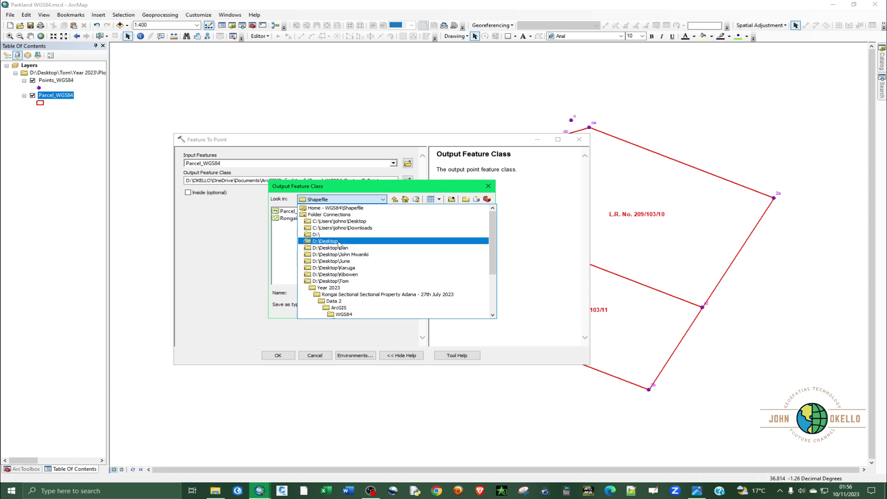
pyautogui.click(334, 235)
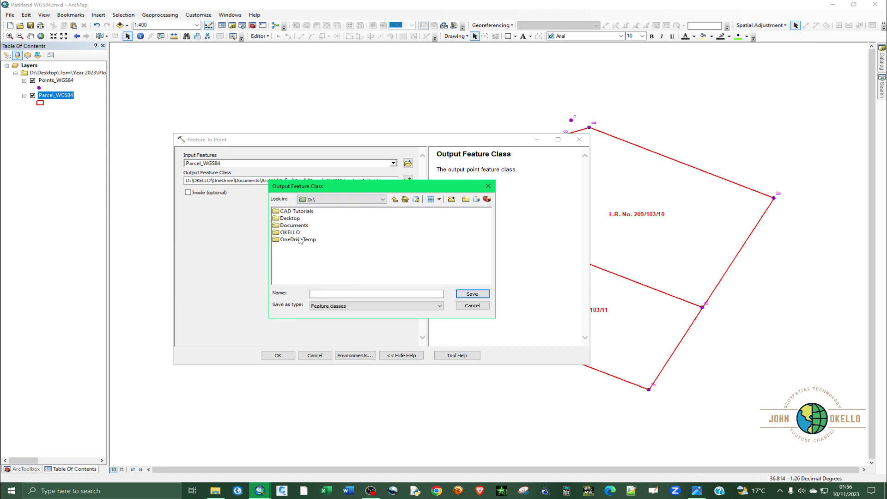
pyautogui.doubleClick(298, 219)
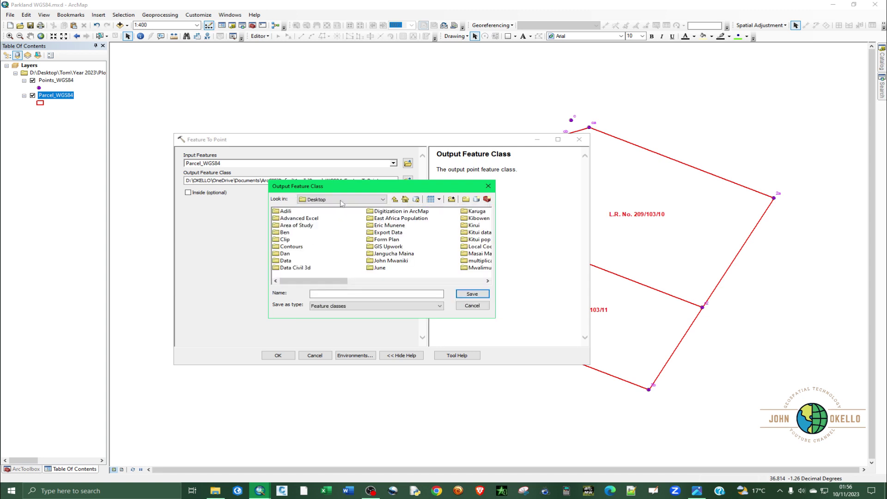
pyautogui.click(394, 199)
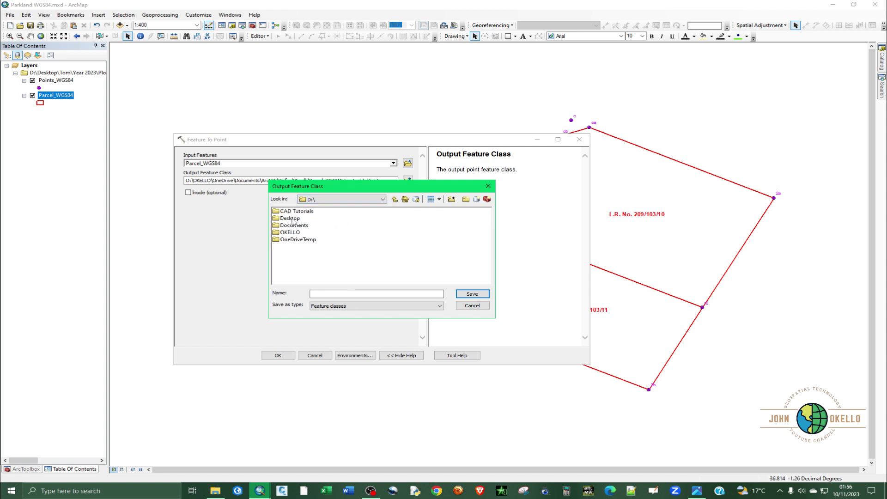
# Browse through YouTube Videos and Videos waiting for Uploads to the "Labels do not show" project's ArcGIS\WGS84\Shapefile folder for the output.
pyautogui.doubleClick(290, 232)
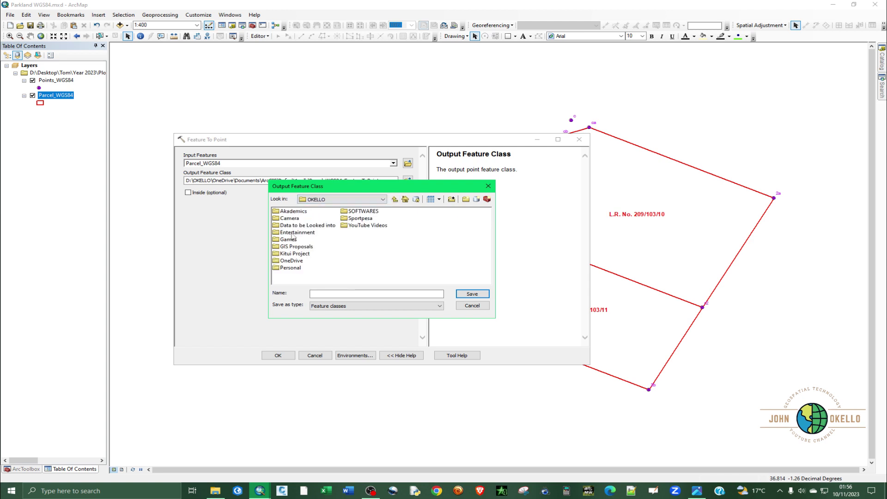
pyautogui.doubleClick(355, 227)
pyautogui.doubleClick(309, 248)
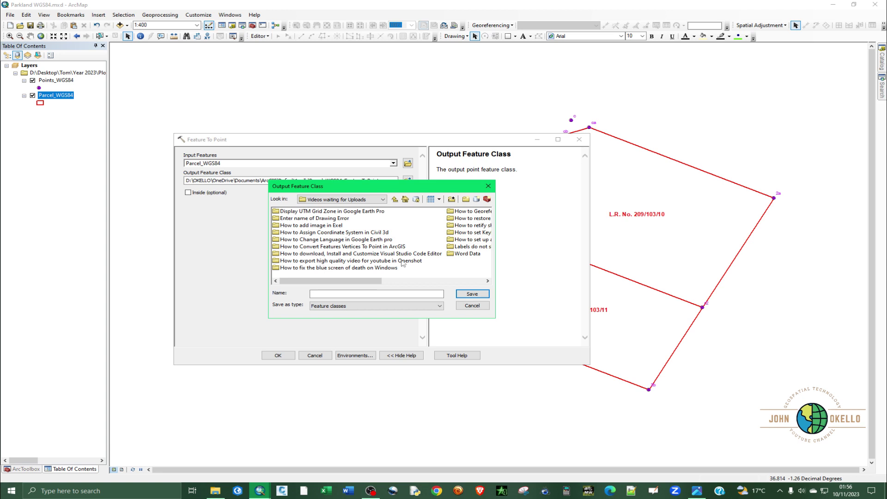
pyautogui.hscroll(3, 403, 263)
pyautogui.doubleClick(322, 248)
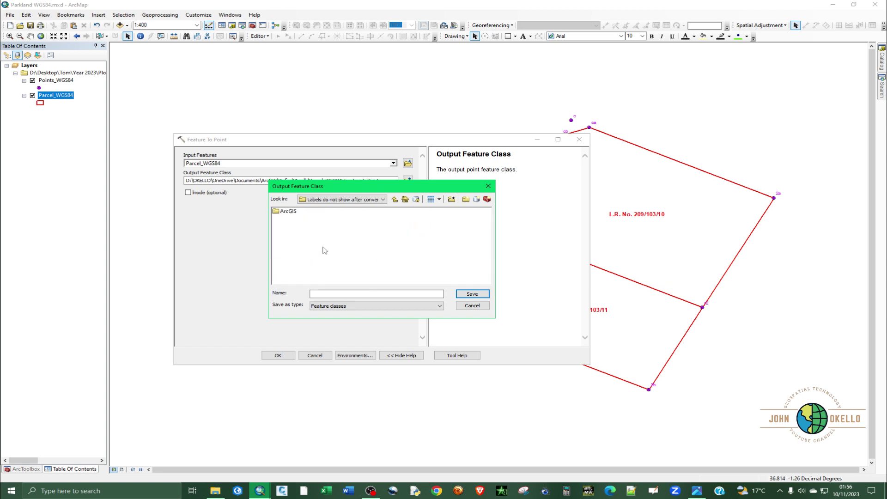
pyautogui.doubleClick(290, 212)
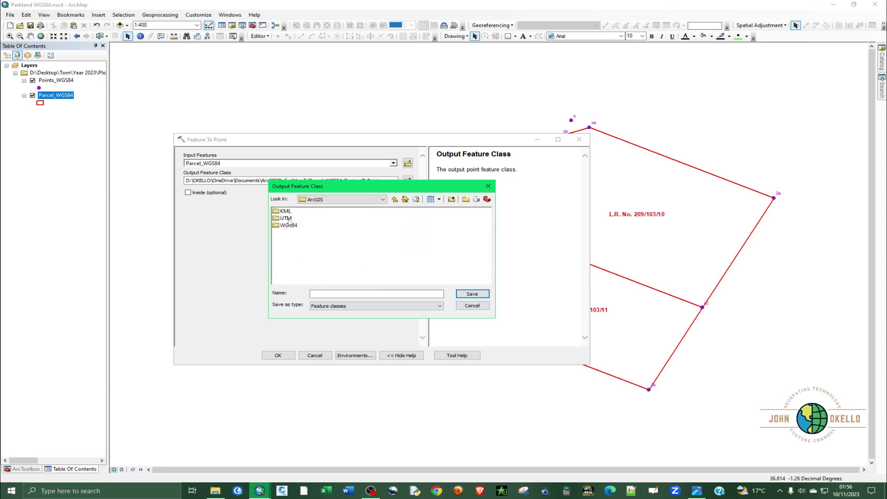
pyautogui.click(287, 226)
pyautogui.doubleClick(288, 226)
pyautogui.doubleClick(291, 212)
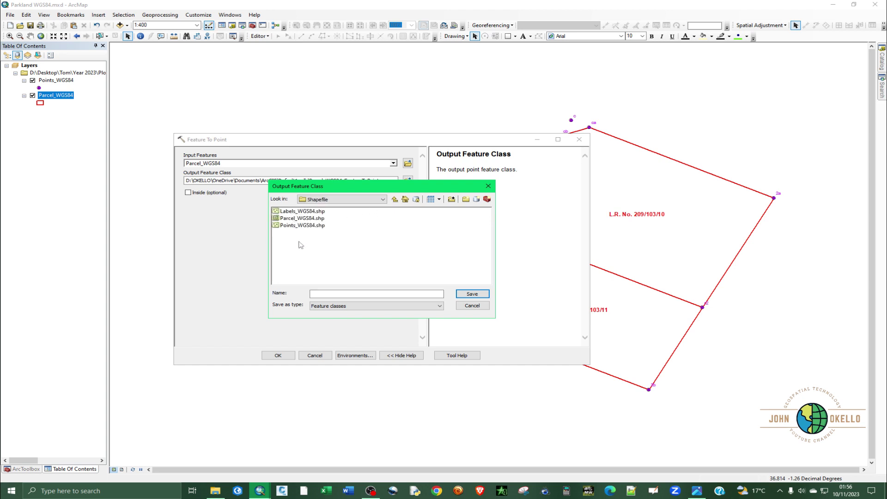
# Name the output feature class Point Labels, save it in the Shapefile folder, and run Feature To Point.
pyautogui.click(317, 213)
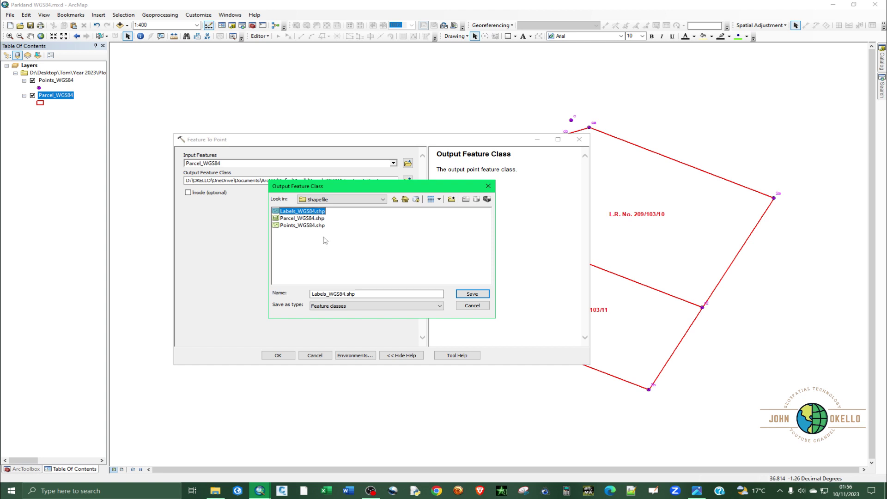
pyautogui.click(353, 294)
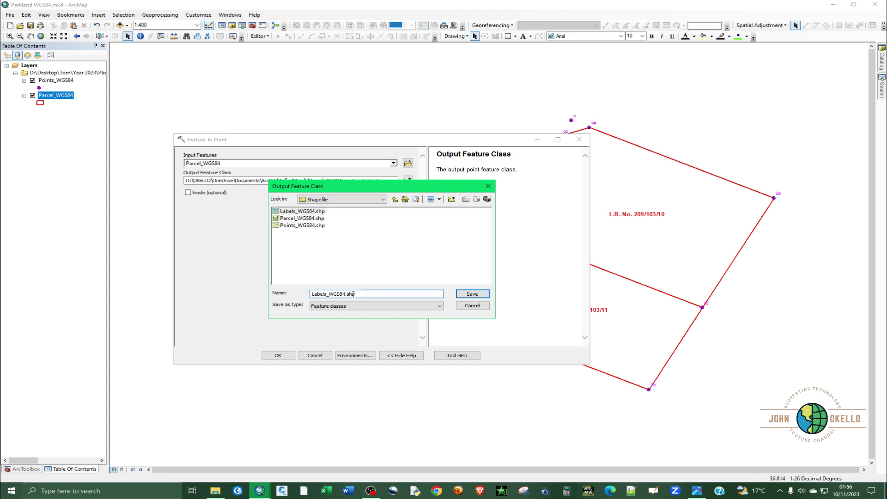
pyautogui.doubleClick(354, 294)
pyautogui.write('Point Labels')
pyautogui.click(471, 294)
pyautogui.click(278, 355)
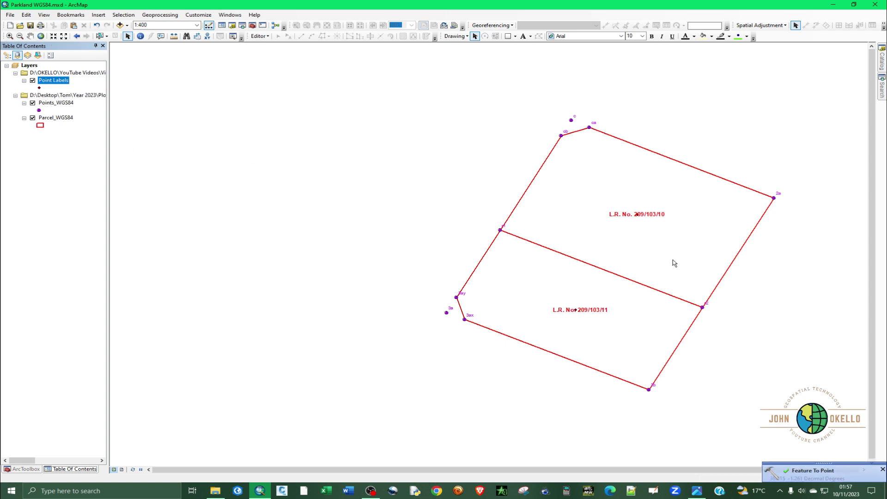
# Compare the Shape and Name fields in the attribute tables of Point Labels and Parcel_WGS84, closing each table.
pyautogui.rightClick(48, 83)
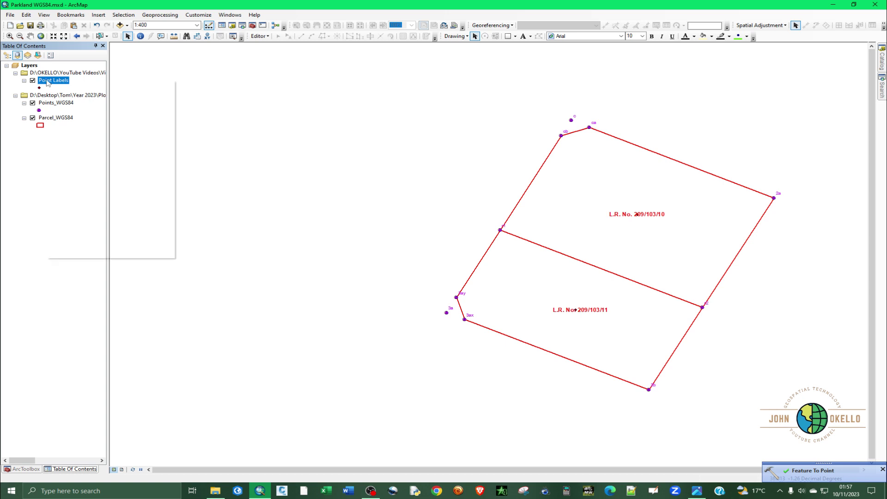
pyautogui.click(83, 106)
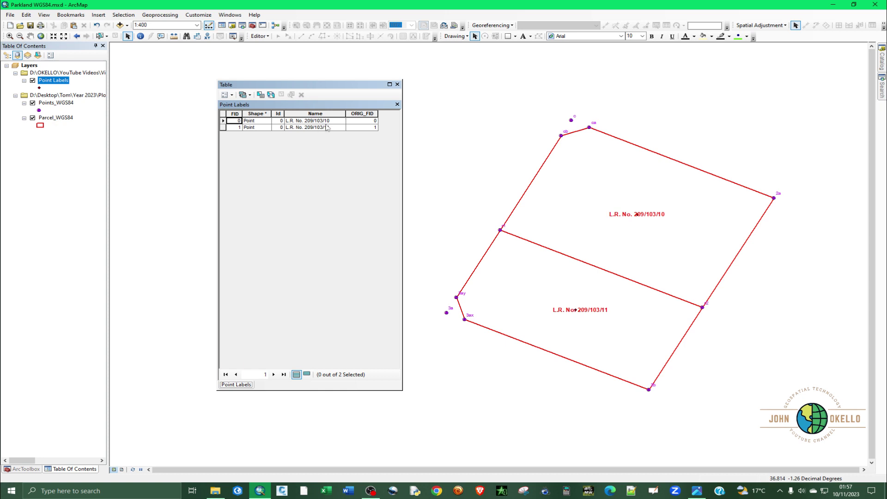
pyautogui.click(397, 85)
pyautogui.click(63, 119)
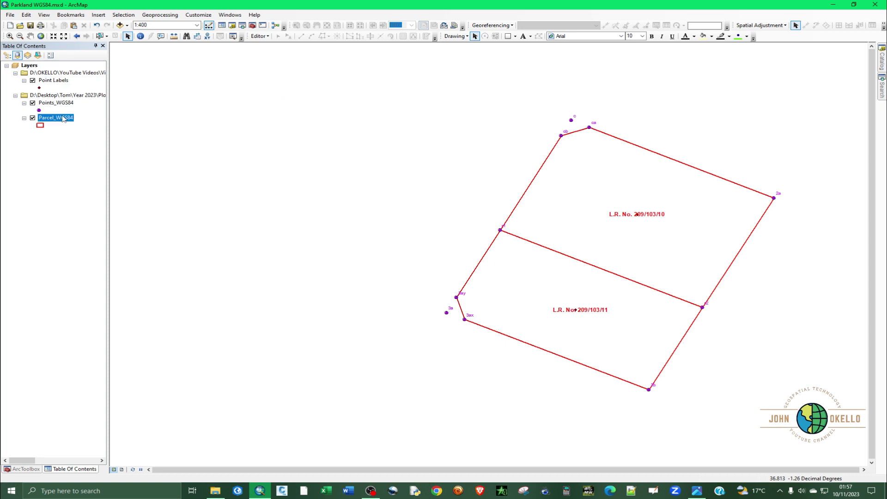
pyautogui.rightClick(63, 119)
pyautogui.click(98, 141)
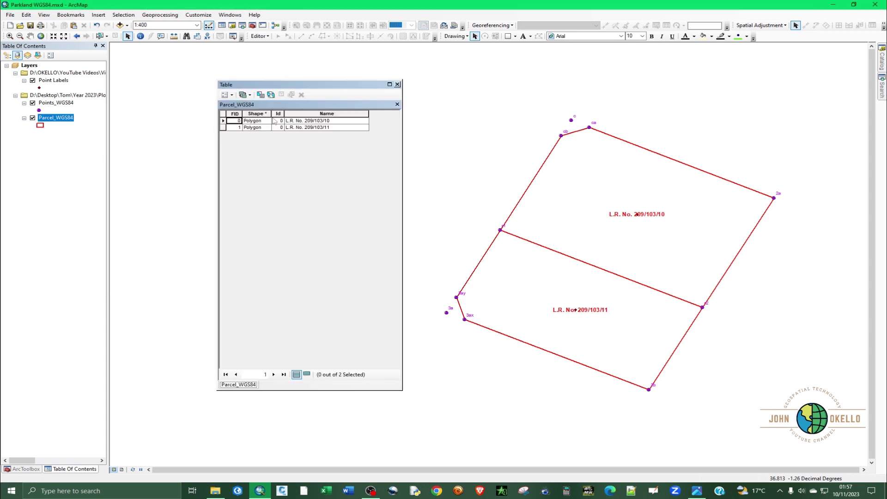
pyautogui.click(397, 86)
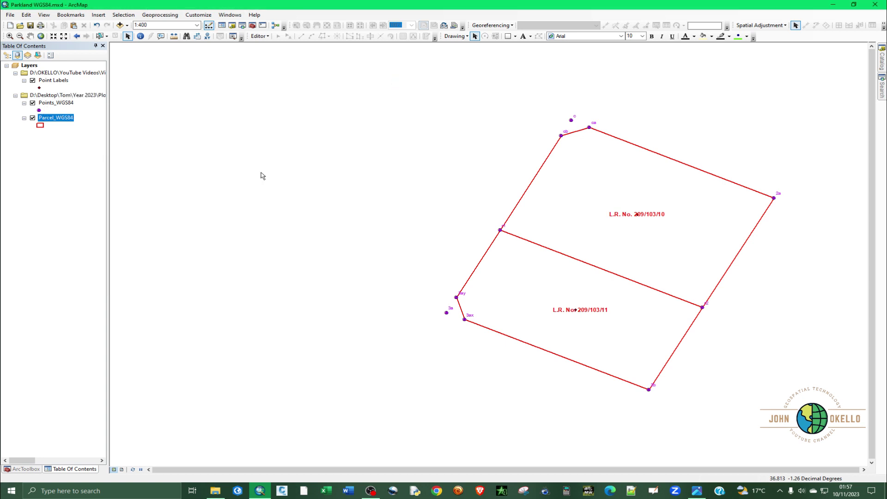
# Turn off the Parcel_WGS84 labels and enable labelling of the Point Labels layer by the Name field in its properties.
pyautogui.rightClick(44, 120)
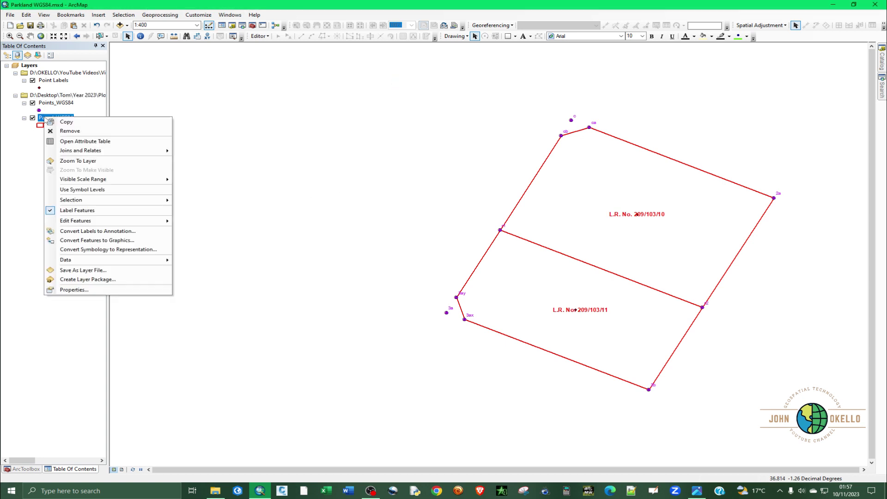
pyautogui.click(70, 211)
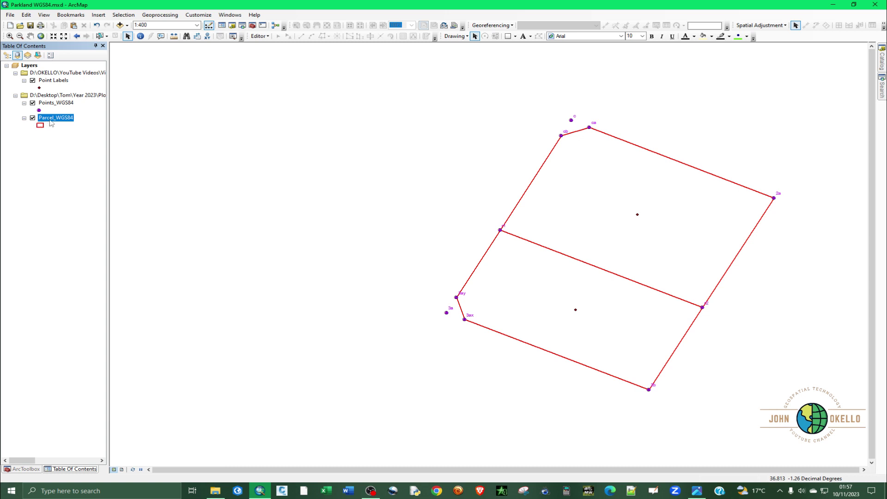
pyautogui.click(47, 81)
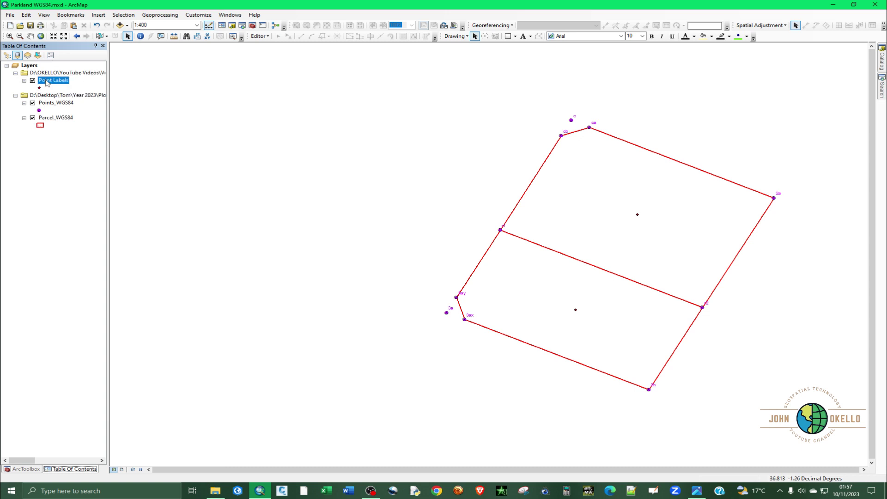
pyautogui.rightClick(47, 82)
pyautogui.click(80, 252)
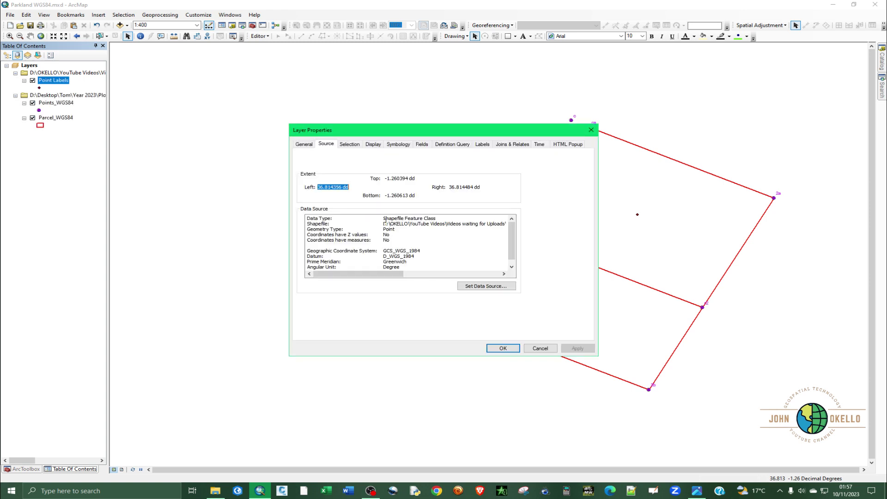
pyautogui.click(482, 146)
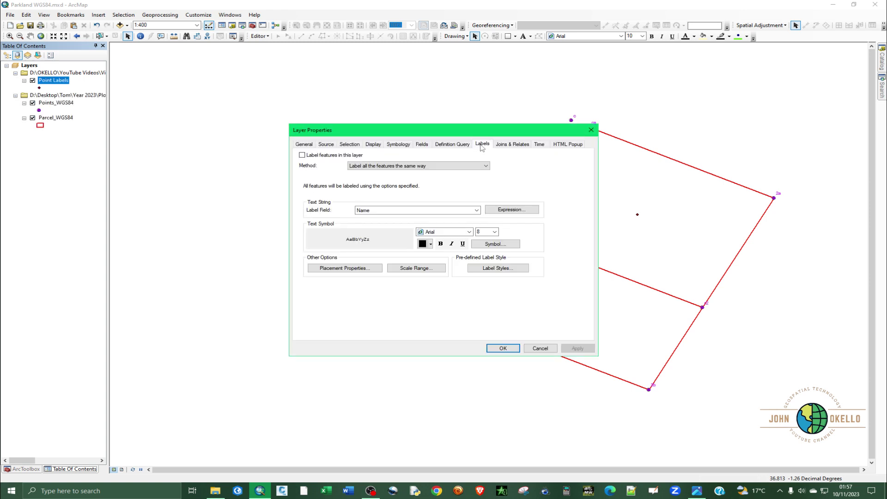
pyautogui.click(314, 157)
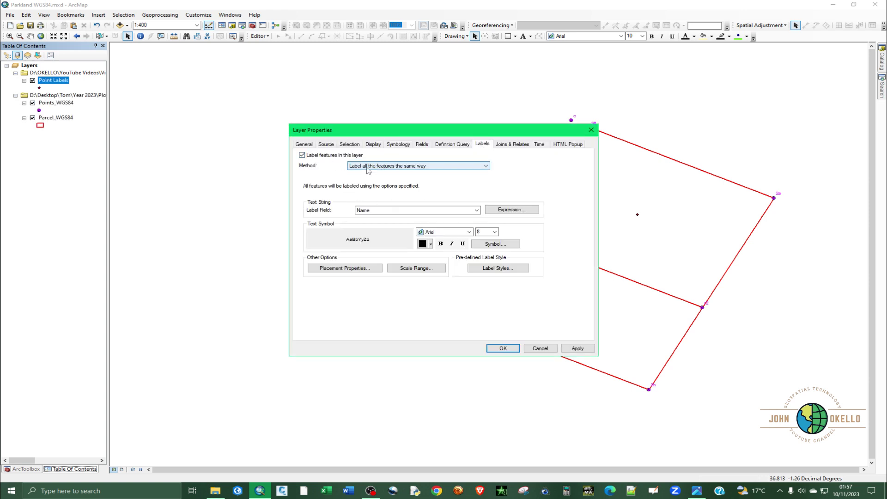
pyautogui.click(382, 211)
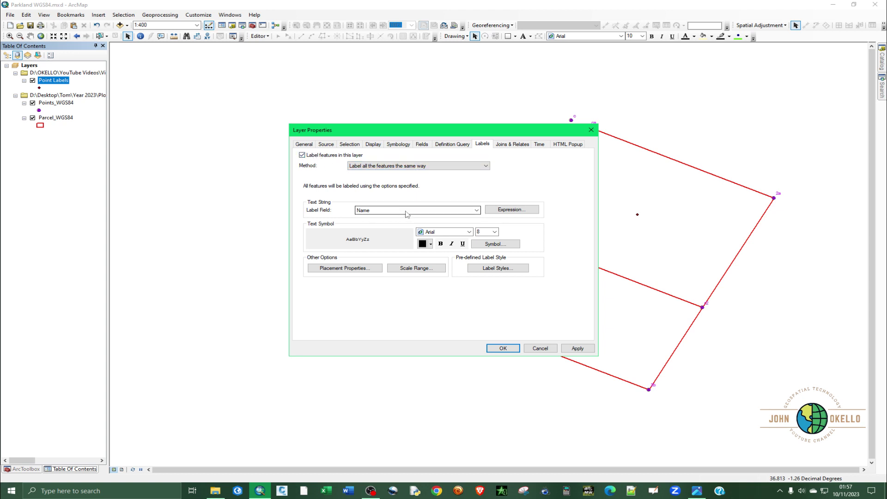
pyautogui.click(363, 215)
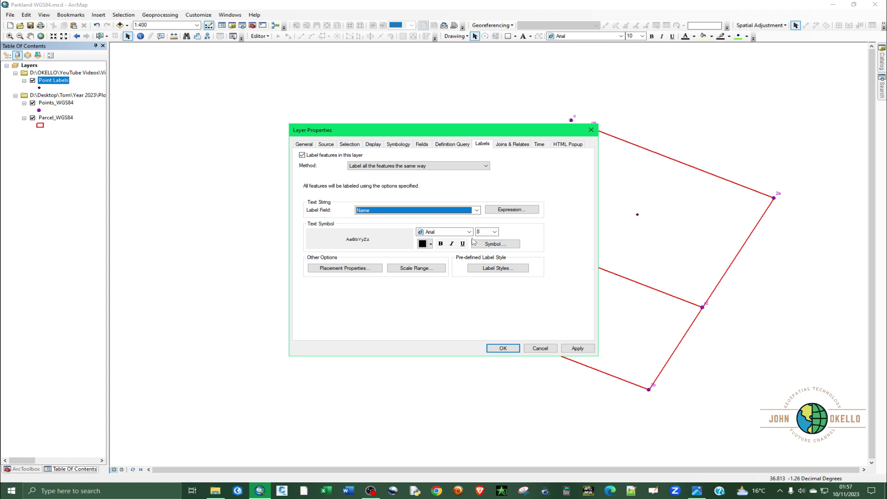
# Format the Point Labels text as size 10, red and bold, and apply the layer properties.
pyautogui.click(494, 232)
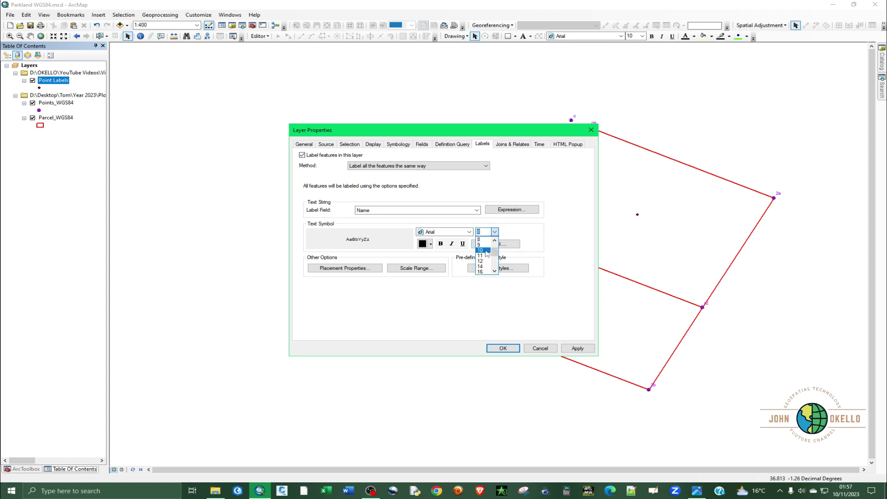
pyautogui.click(483, 251)
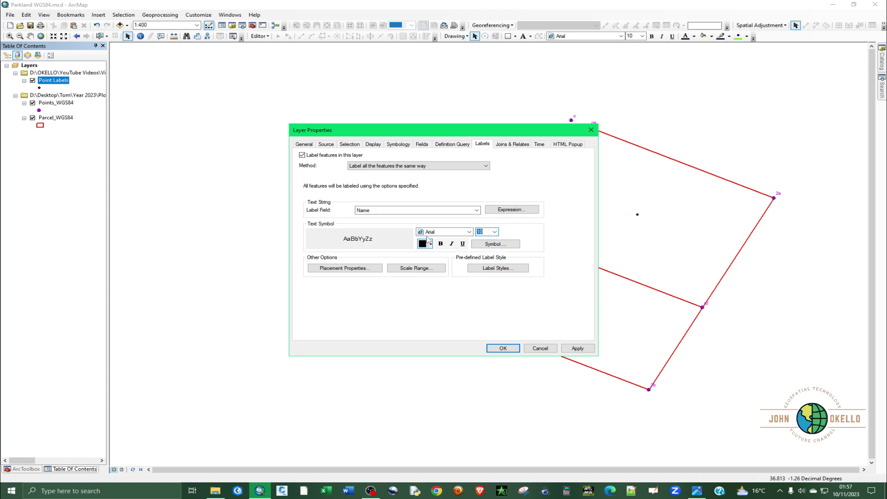
pyautogui.click(426, 245)
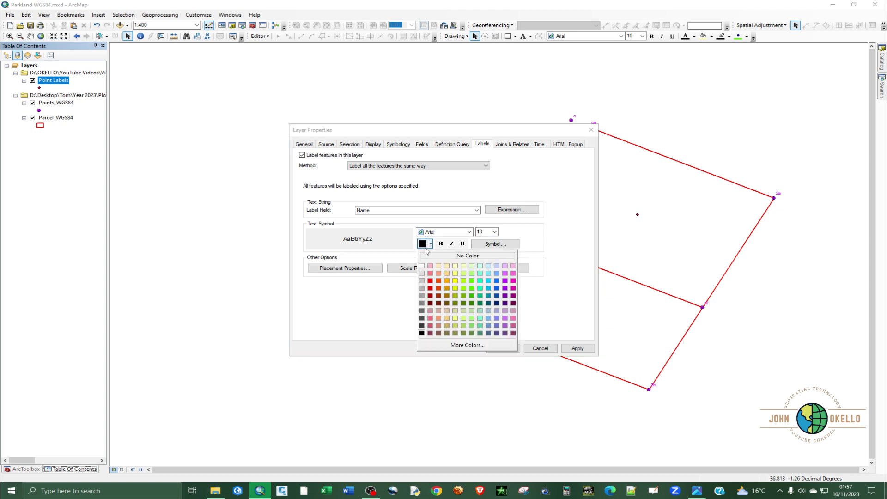
pyautogui.click(434, 283)
pyautogui.click(441, 244)
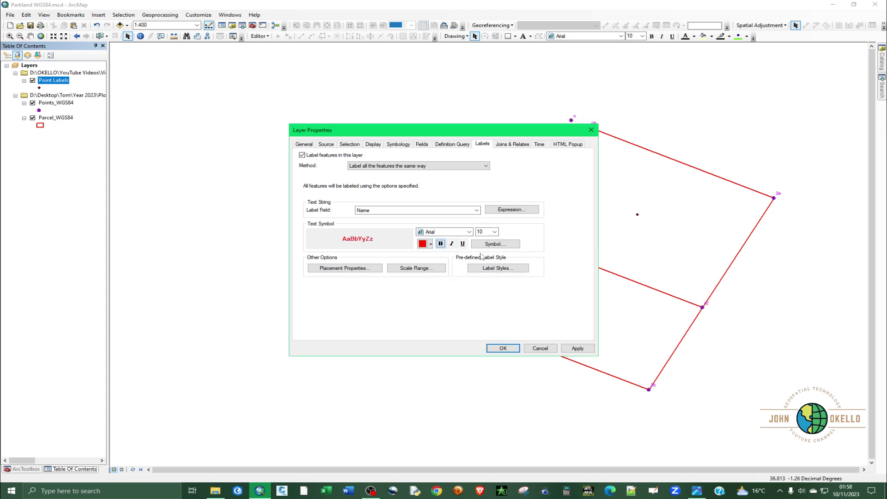
pyautogui.click(576, 348)
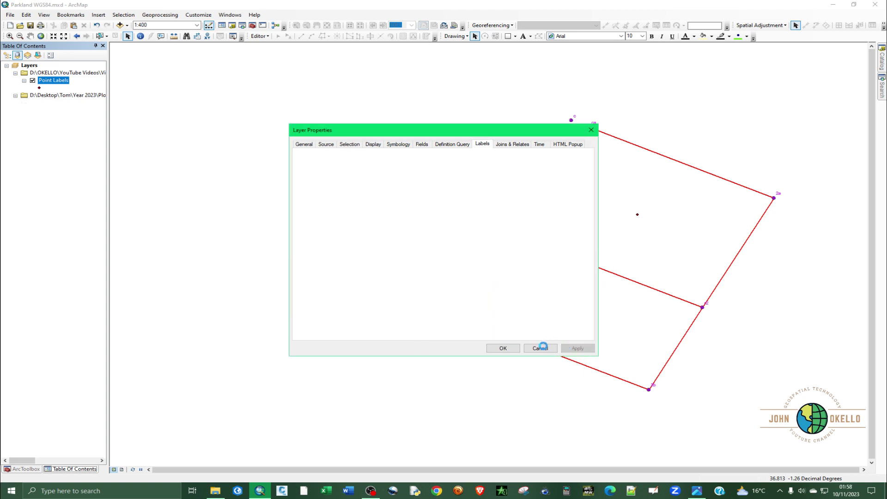
pyautogui.click(503, 348)
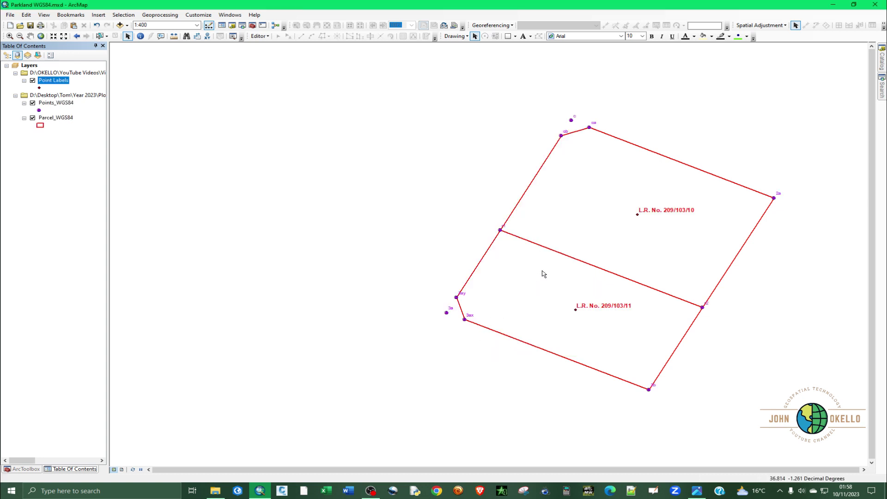